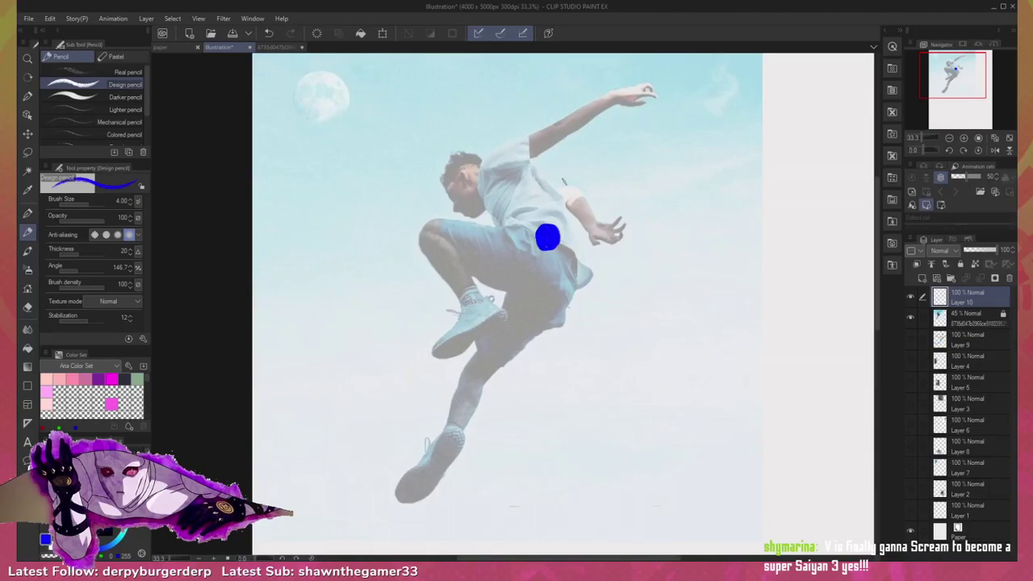
key("ctrl+z")
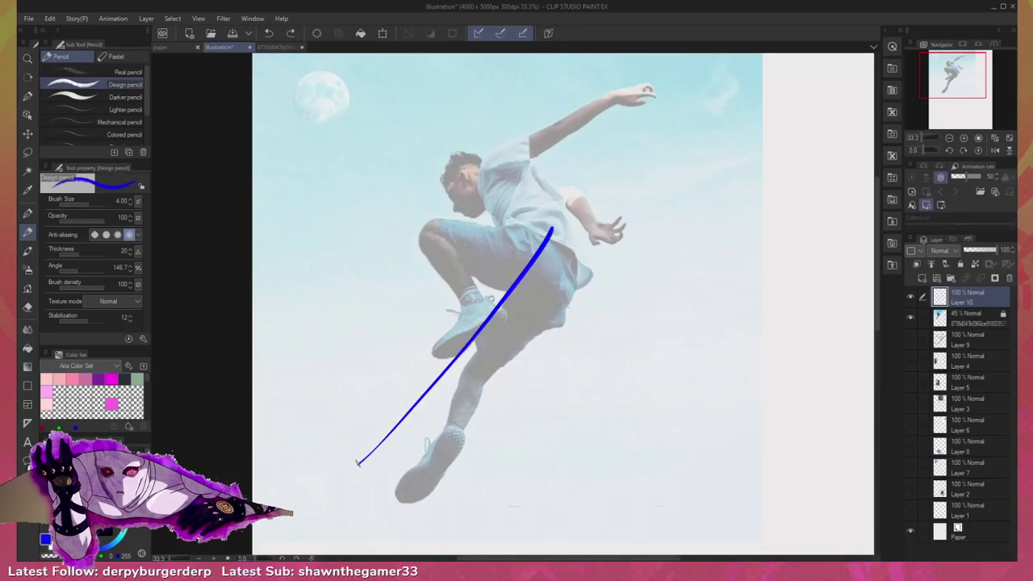
key("ctrl+z")
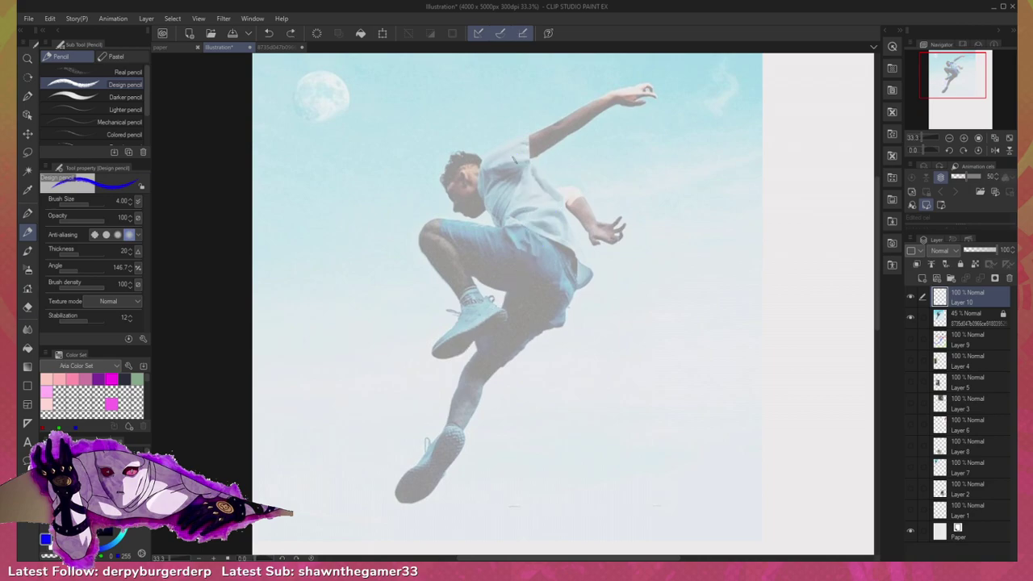
mouse_move(505, 169)
left_mouse_down()
mouse_move(526, 195)
mouse_move(435, 381)
left_mouse_up()
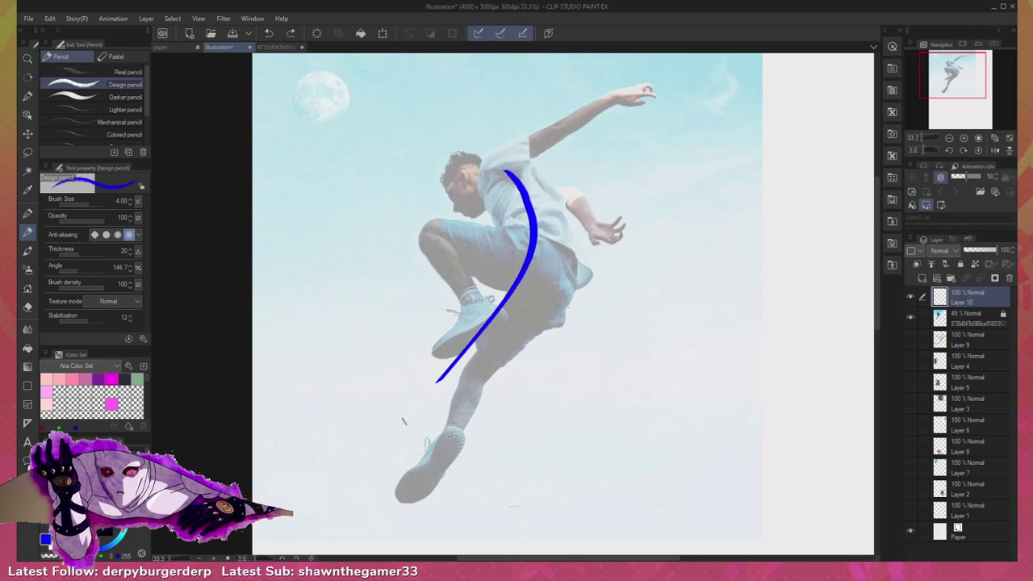
left_click_drag(404, 421, 321, 515)
mouse_move(511, 168)
left_mouse_down()
mouse_move(523, 194)
mouse_move(462, 359)
mouse_move(314, 523)
left_mouse_up()
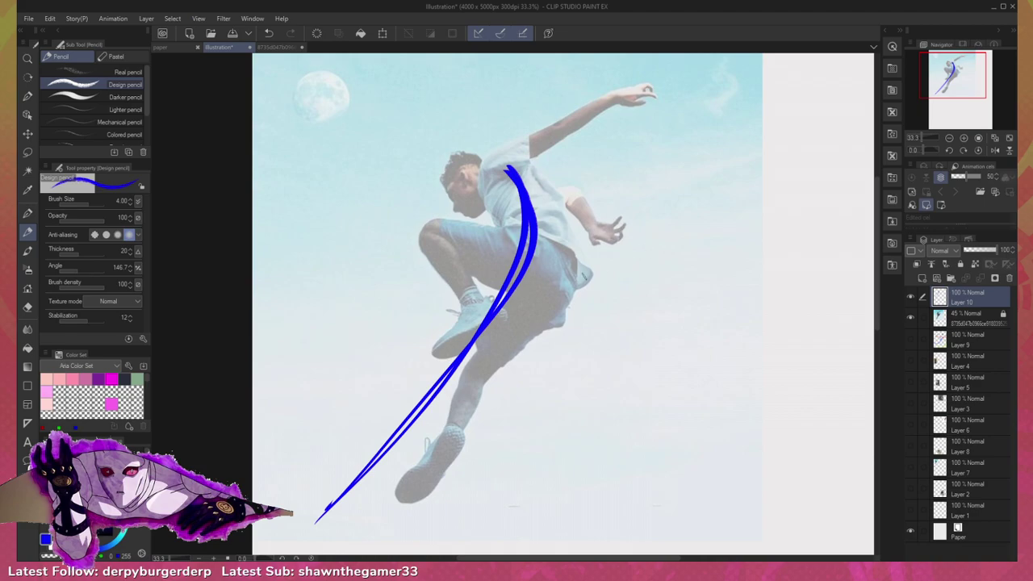
key("ctrl+z")
key("ctrl+z")
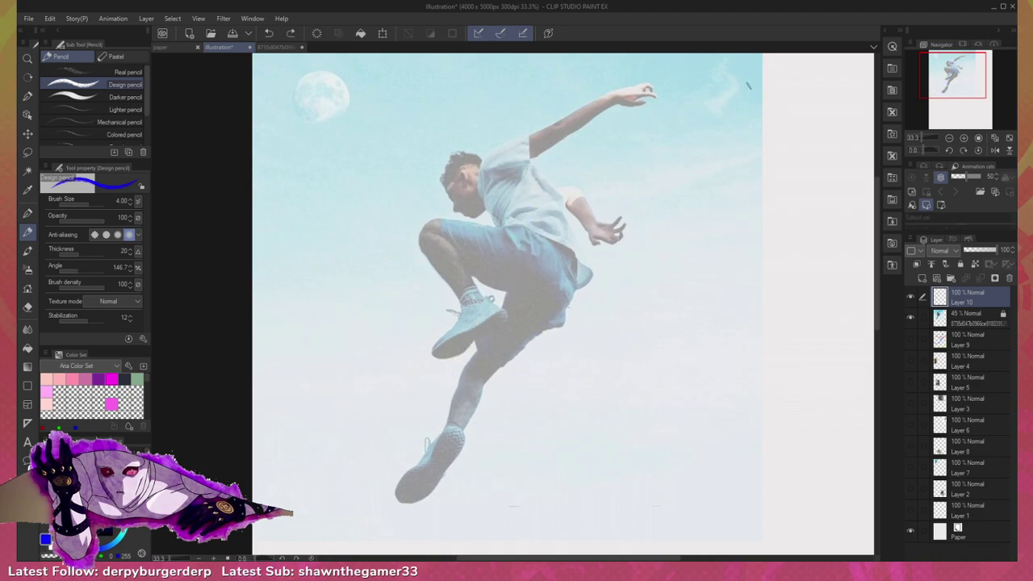
mouse_move(516, 171)
left_mouse_down()
mouse_move(531, 211)
mouse_move(513, 315)
mouse_move(459, 356)
mouse_move(525, 234)
mouse_move(360, 507)
left_mouse_up()
key("ctrl+z")
key("ctrl+z")
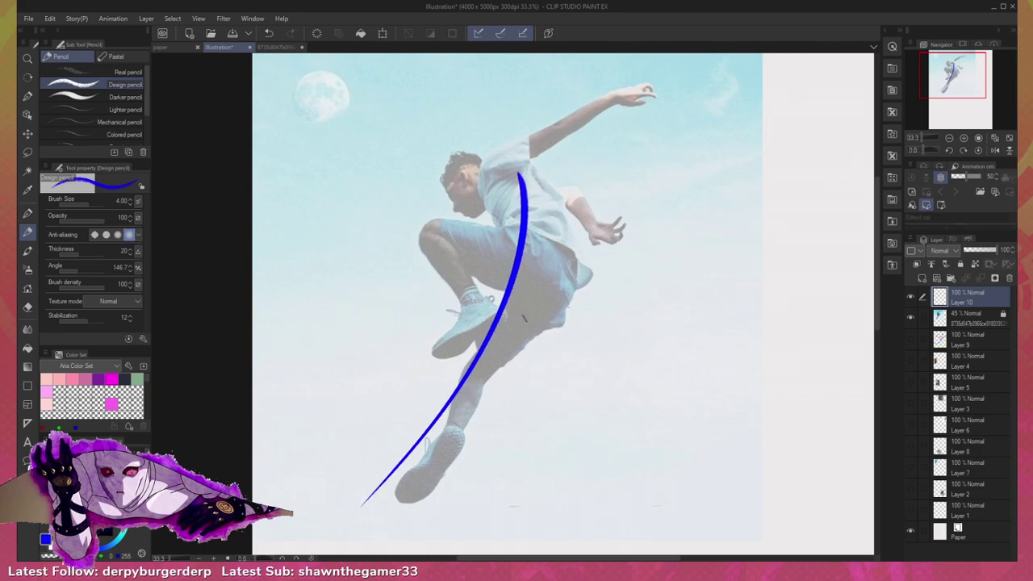
key("ctrl+z")
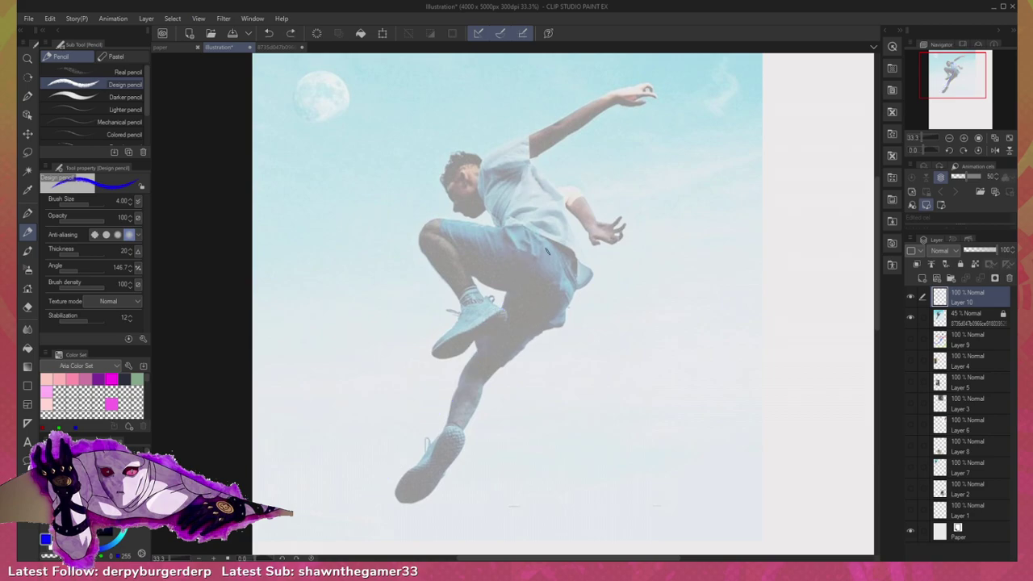
Draw a curved blue line of action from the upper back past the hip, plus a second curve along the extended leg's thigh beyond the knee.
left_click_drag(522, 169, 417, 414)
key("ctrl+z")
left_click_drag(515, 160, 448, 367)
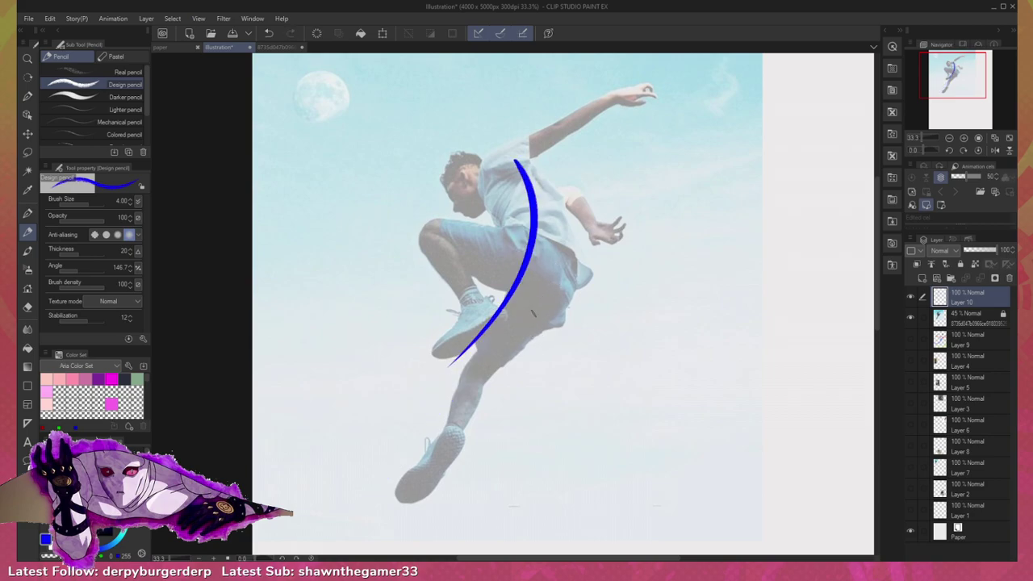
mouse_move(547, 289)
left_mouse_down()
mouse_move(454, 395)
mouse_move(386, 438)
left_mouse_up()
key("ctrl+z")
key("ctrl+z")
mouse_move(552, 284)
left_mouse_down()
mouse_move(489, 359)
mouse_move(380, 434)
mouse_move(520, 329)
mouse_move(369, 436)
left_mouse_up()
key("ctrl+z")
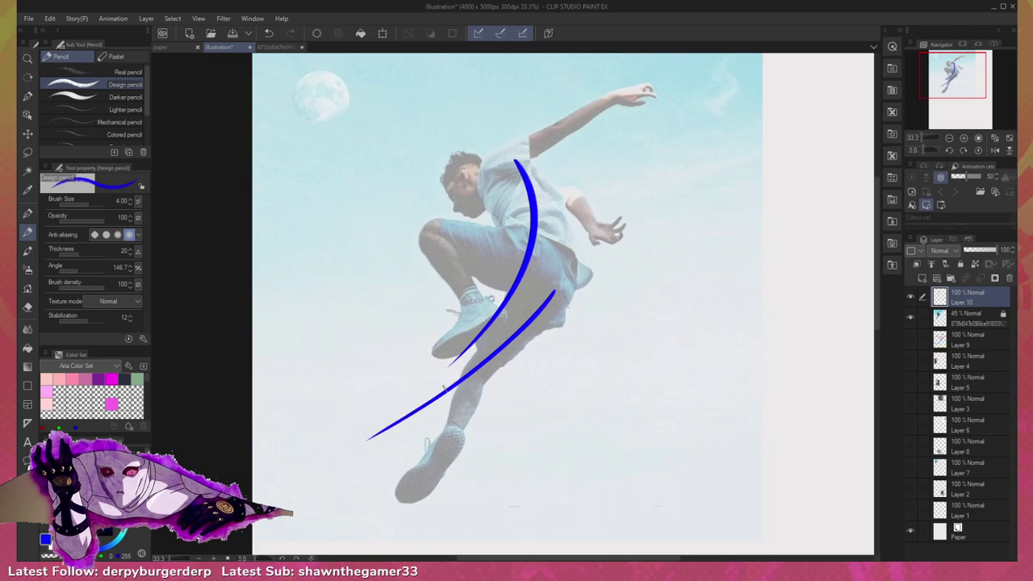
left_click_drag(483, 356, 426, 477)
key("ctrl+z")
left_click_drag(487, 352, 427, 488)
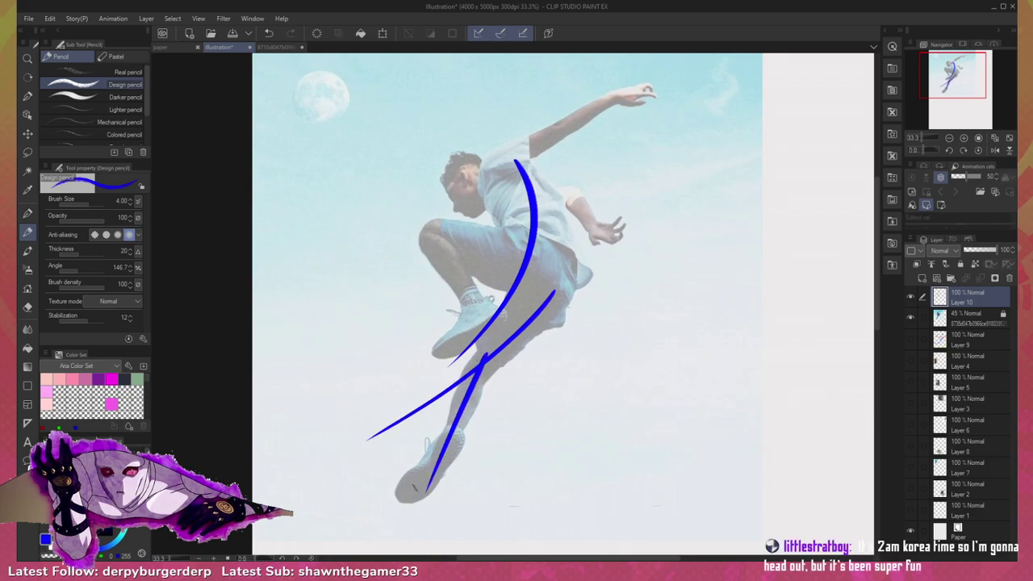
key("ctrl+z")
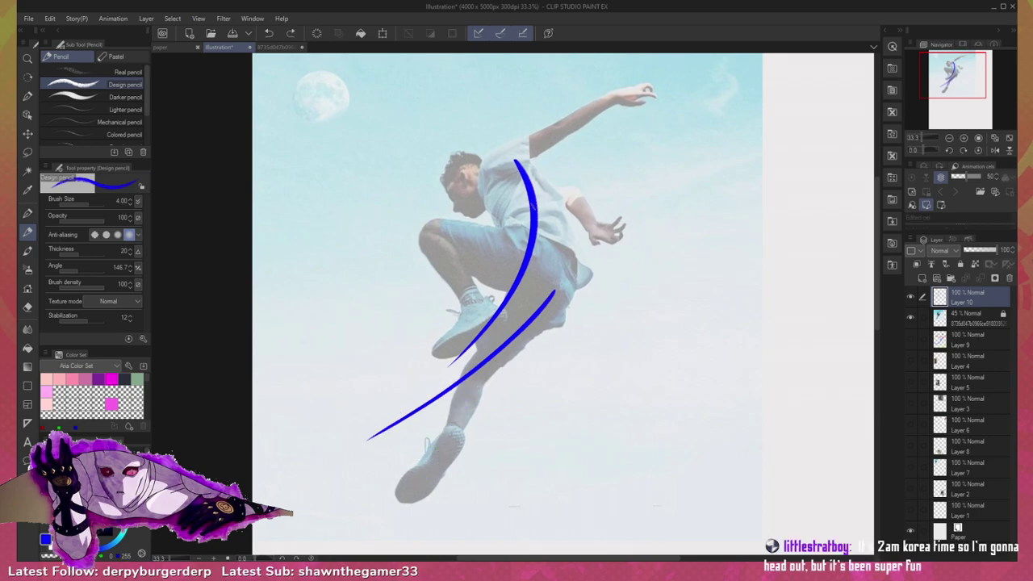
Sketch long flow curves extending the two gesture lines up past the shoulders, and undo them.
mouse_move(361, 442)
left_mouse_down()
mouse_move(594, 57)
mouse_move(510, 115)
mouse_move(529, 211)
mouse_move(376, 421)
mouse_move(355, 430)
mouse_move(379, 429)
left_mouse_up()
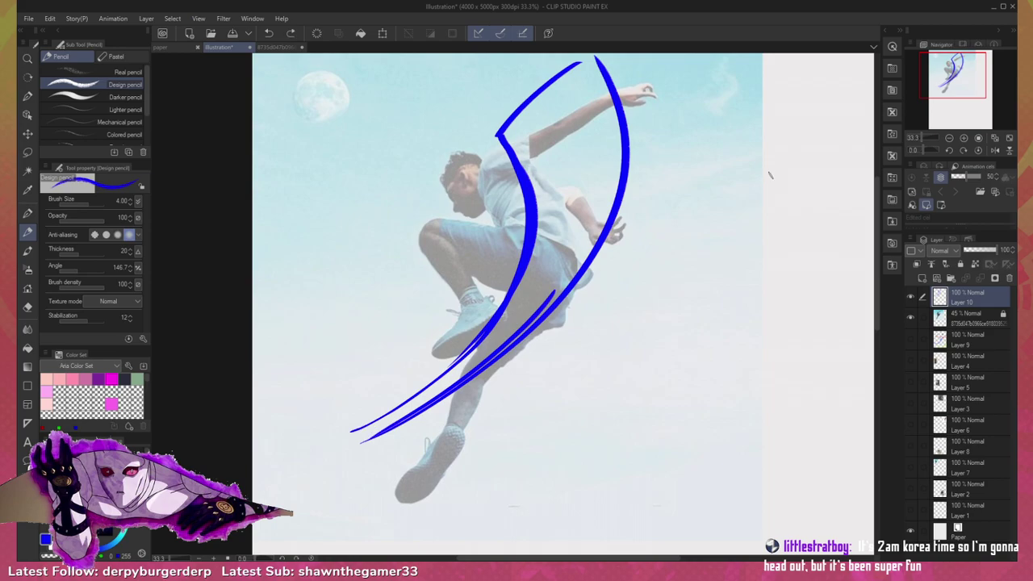
key("ctrl+z")
key("ctrl+z")
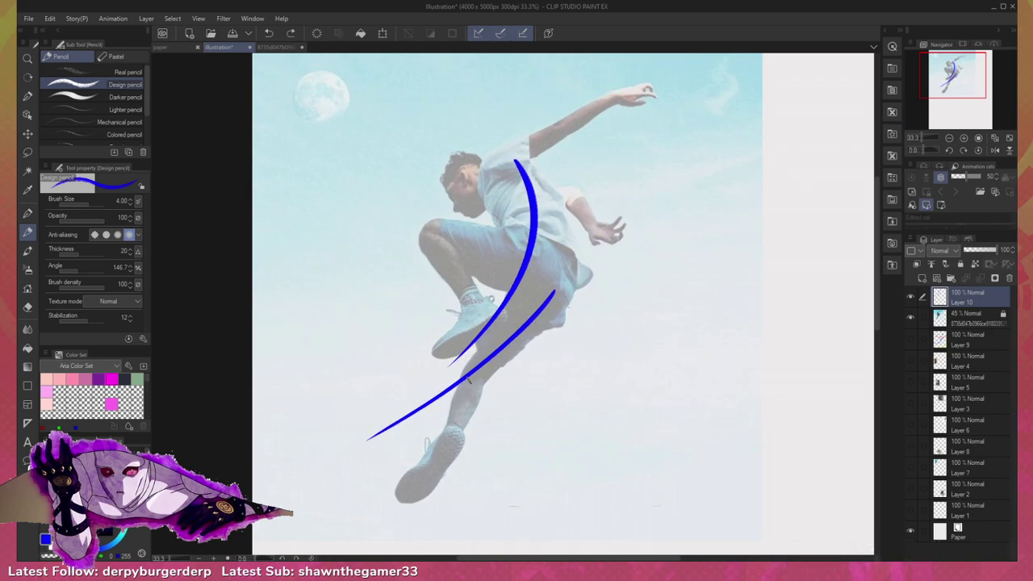
Draw a straight blue stroke along the extended leg's shin from the knee to the foot.
mouse_move(476, 360)
left_mouse_down()
mouse_move(418, 488)
mouse_move(472, 372)
mouse_move(431, 483)
left_mouse_up()
key("ctrl+z")
key("ctrl+z")
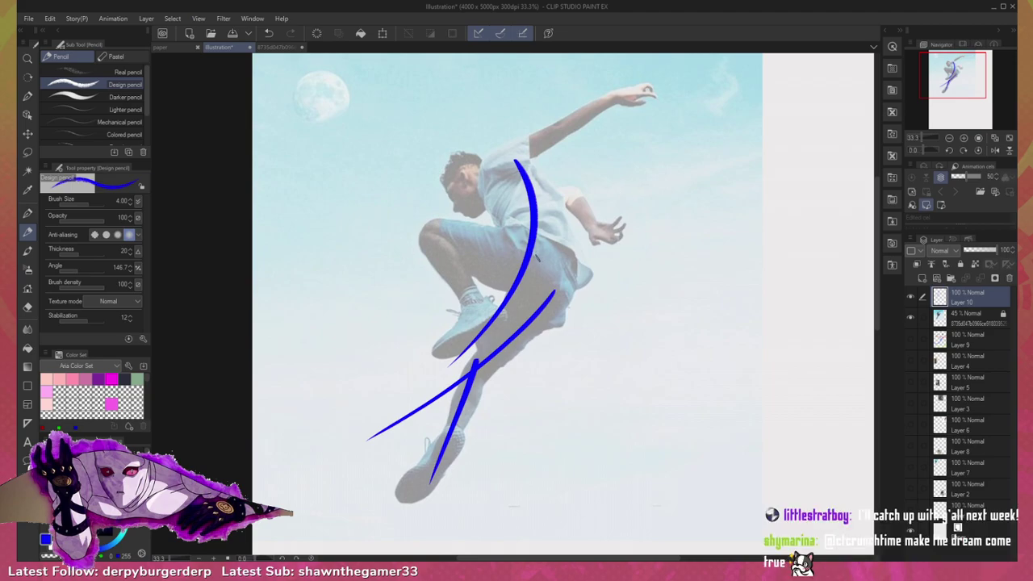
Draw the bent leg's gesture with a blue stroke from the hip past the raised knee and another from the knee to the ankle.
mouse_move(543, 260)
left_mouse_down()
mouse_move(485, 236)
mouse_move(355, 222)
left_mouse_up()
key("ctrl+z")
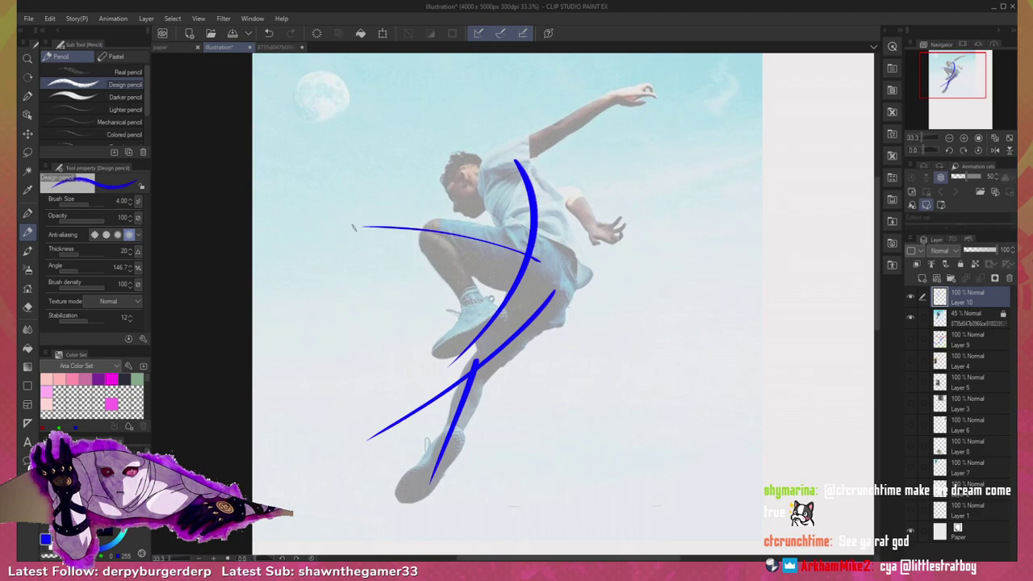
left_click_drag(436, 235, 472, 324)
key("ctrl+z")
left_click_drag(429, 220, 469, 321)
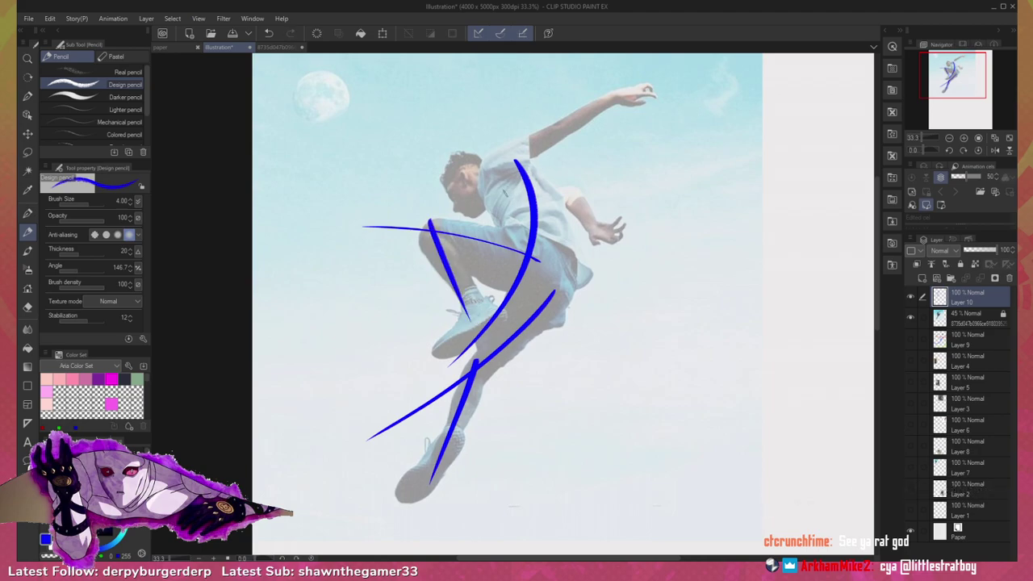
Draw a sweeping blue curve from the chest through the raised arm past the hand, and a short curve along the rear arm.
mouse_move(492, 212)
left_mouse_down()
mouse_move(492, 185)
mouse_move(544, 129)
mouse_move(497, 204)
mouse_move(492, 183)
mouse_move(507, 164)
mouse_move(720, 80)
left_mouse_up()
key("ctrl+z")
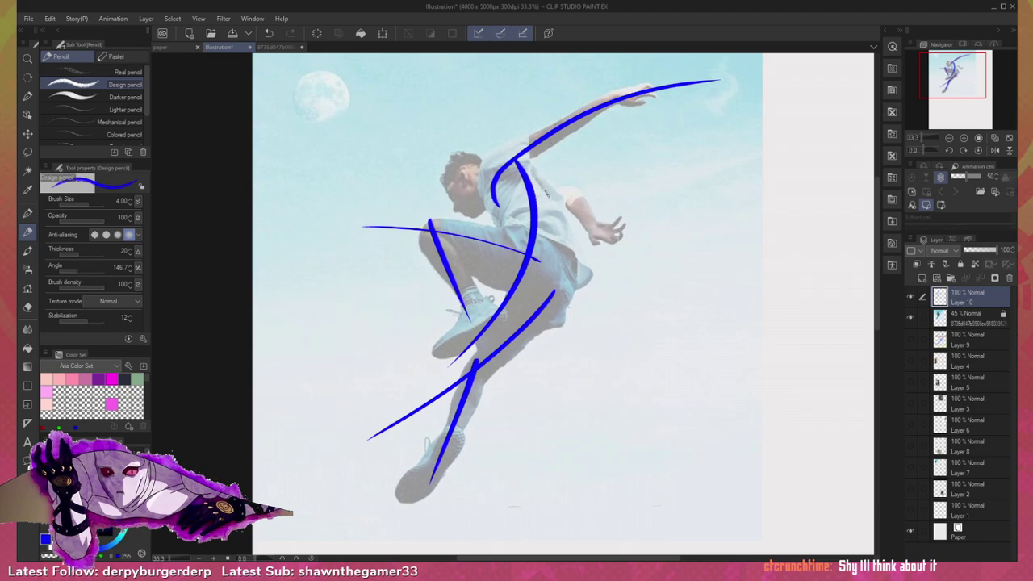
mouse_move(547, 191)
left_mouse_down()
mouse_move(598, 250)
mouse_move(587, 216)
mouse_move(607, 245)
left_mouse_up()
key("ctrl+z")
key("ctrl+z")
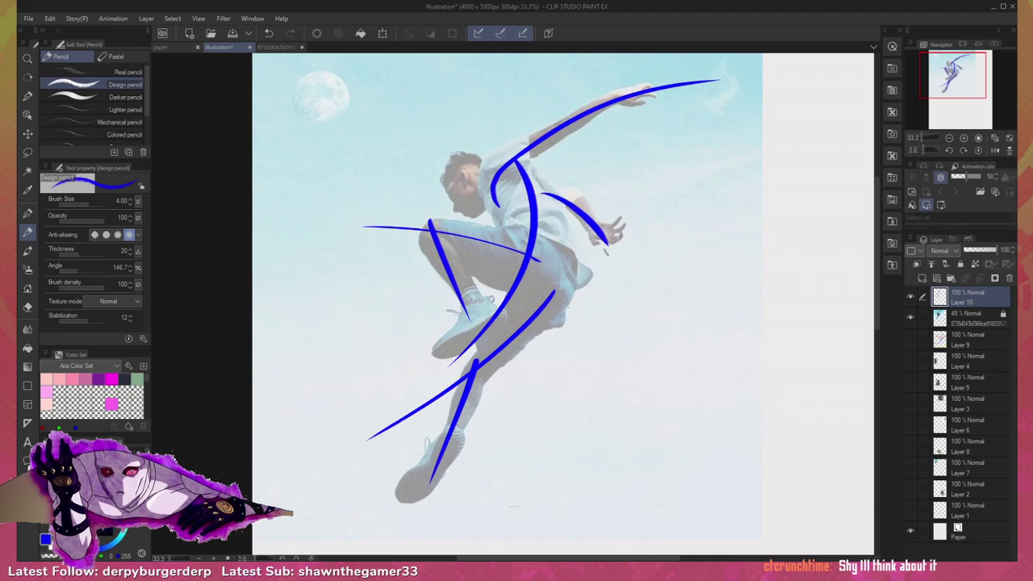
key("ctrl+z")
left_click_drag(547, 191, 597, 240)
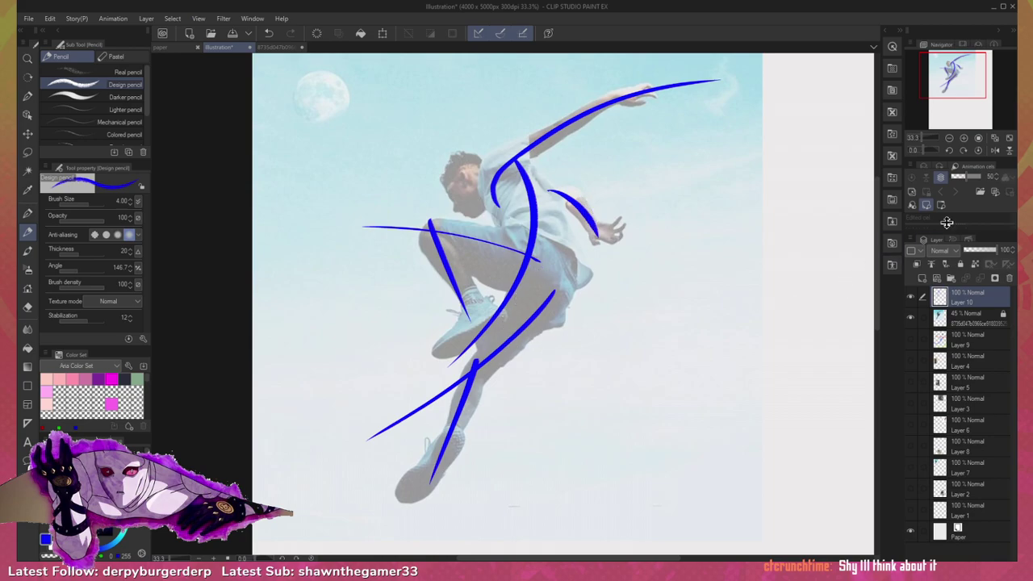
Check the gesture lines with the reference photo hidden, and erase the ends of both thigh lines that overshoot the knees.
left_click(911, 317)
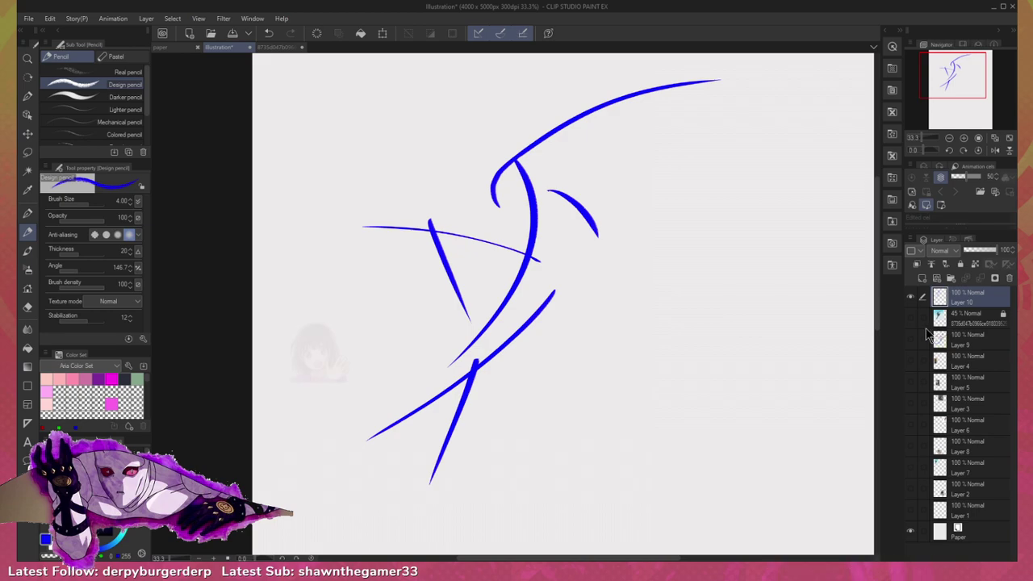
left_click(912, 317)
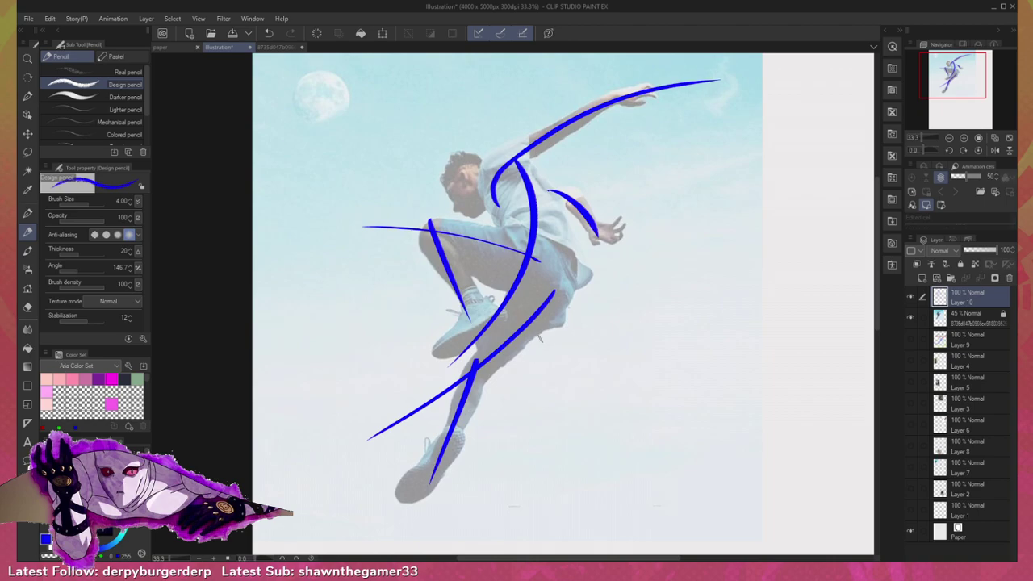
mouse_move(457, 393)
left_mouse_down()
mouse_move(462, 376)
mouse_move(408, 402)
left_mouse_up()
mouse_move(418, 211)
left_mouse_down()
mouse_move(421, 235)
mouse_move(408, 218)
mouse_move(367, 226)
left_mouse_up()
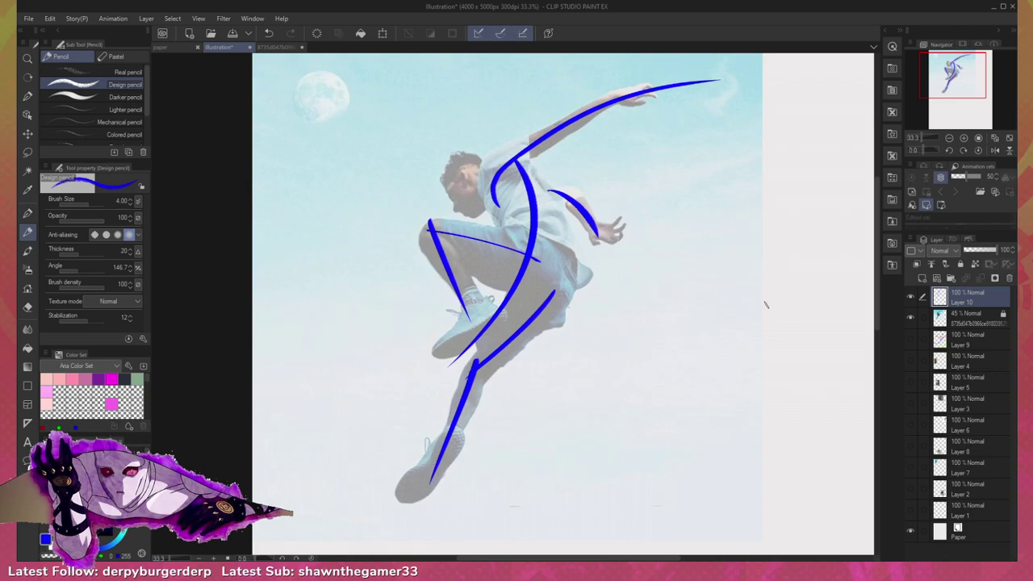
Lower the gesture layer's opacity to 33% and add a new layer above it.
left_click(910, 299)
left_click(911, 299)
left_click_drag(998, 249, 977, 251)
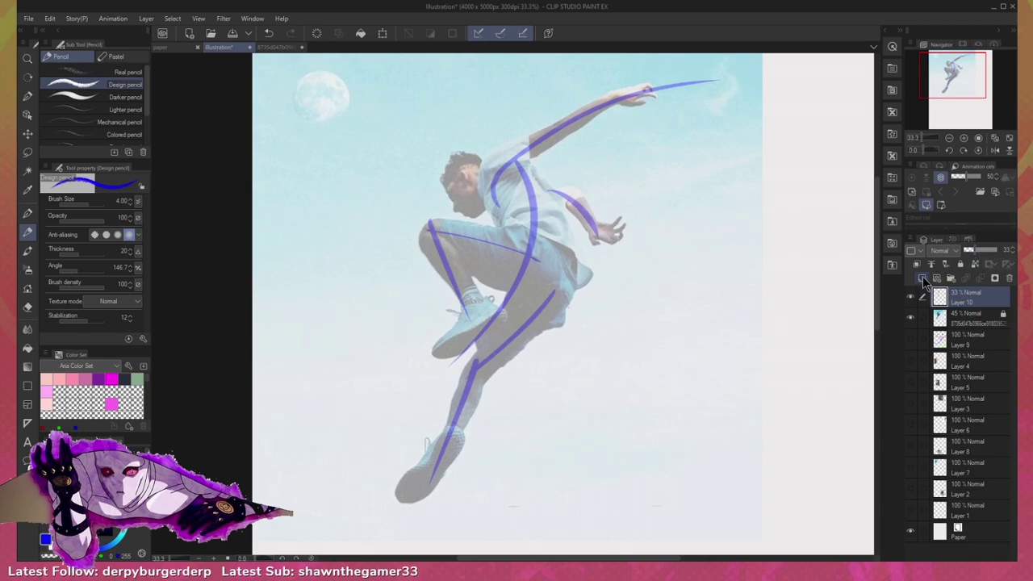
left_click(922, 278)
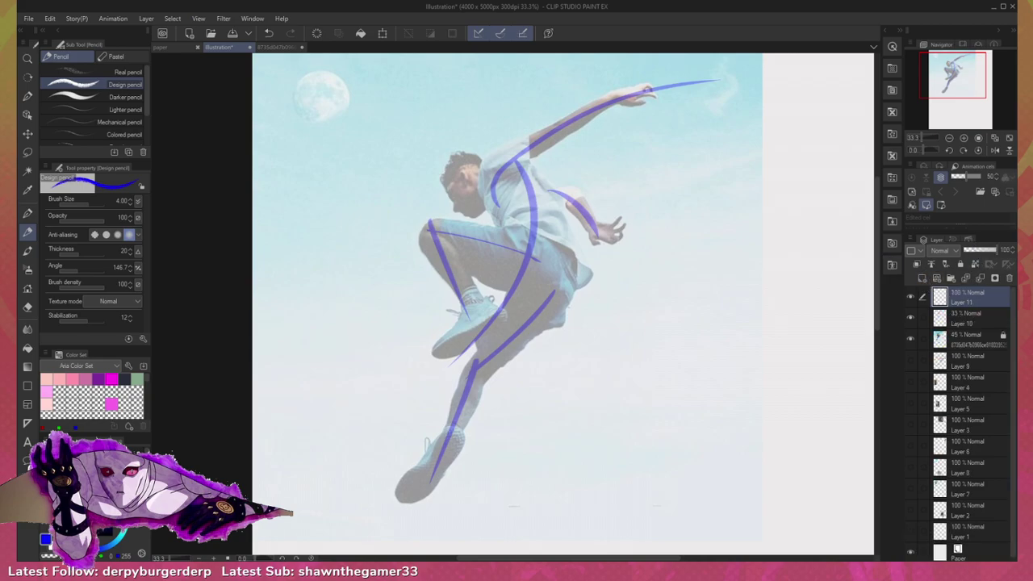
Draw an orange-red outline of the rib cage over the torso on the new layer, with an inner line separating its planes.
left_click(58, 481)
scroll(630, 347, "up", 3)
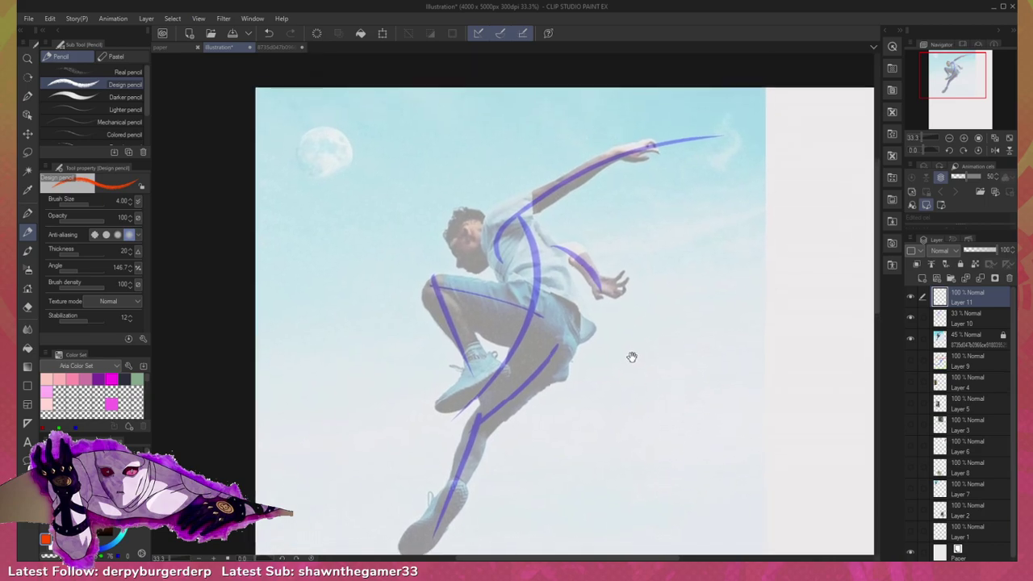
left_click(995, 150)
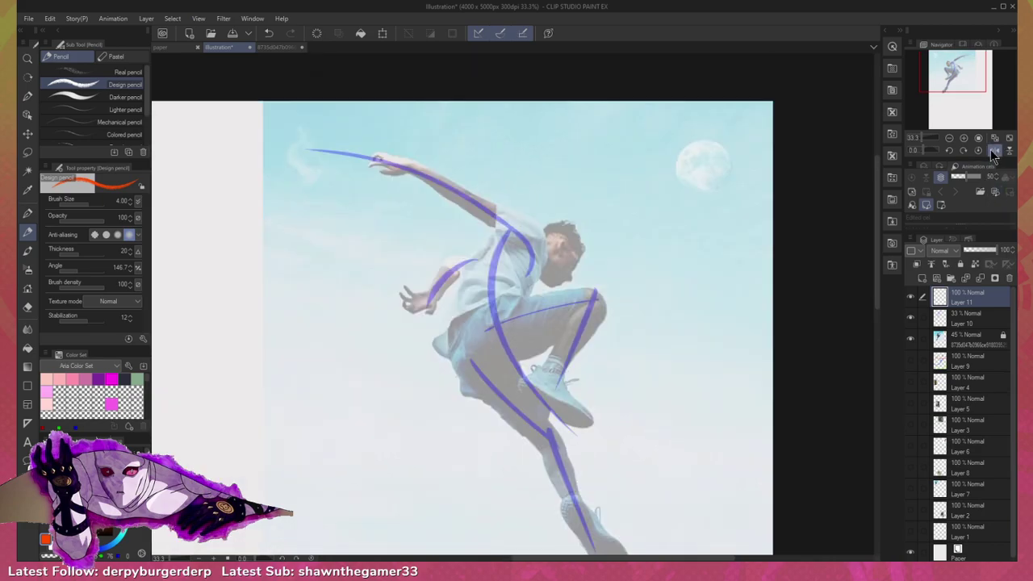
left_click(988, 152)
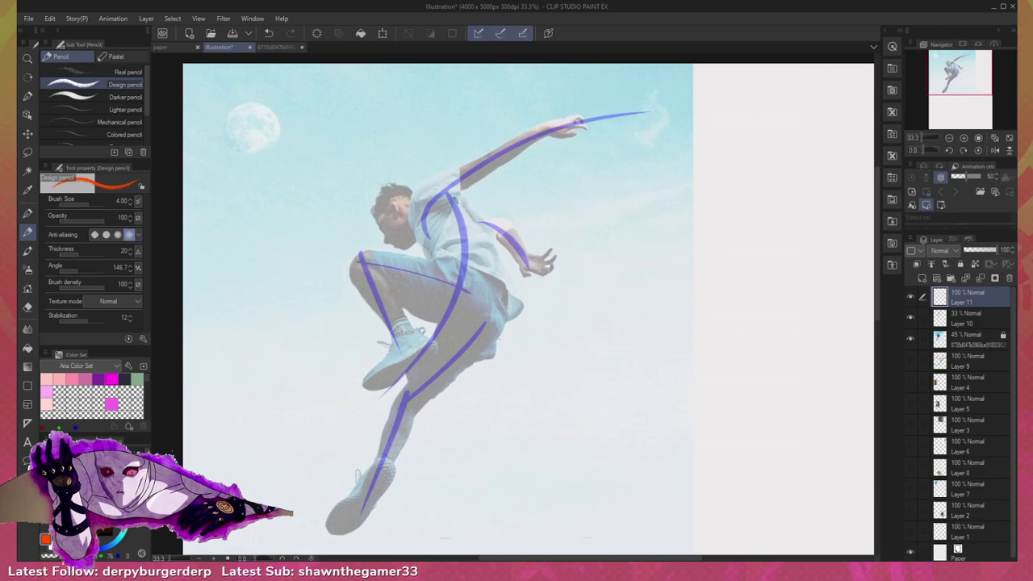
mouse_move(453, 195)
left_mouse_down()
mouse_move(435, 253)
mouse_move(456, 197)
mouse_move(487, 241)
mouse_move(507, 303)
mouse_move(473, 268)
mouse_move(434, 254)
mouse_move(458, 197)
mouse_move(417, 235)
mouse_move(407, 191)
mouse_move(453, 200)
mouse_move(434, 255)
left_mouse_up()
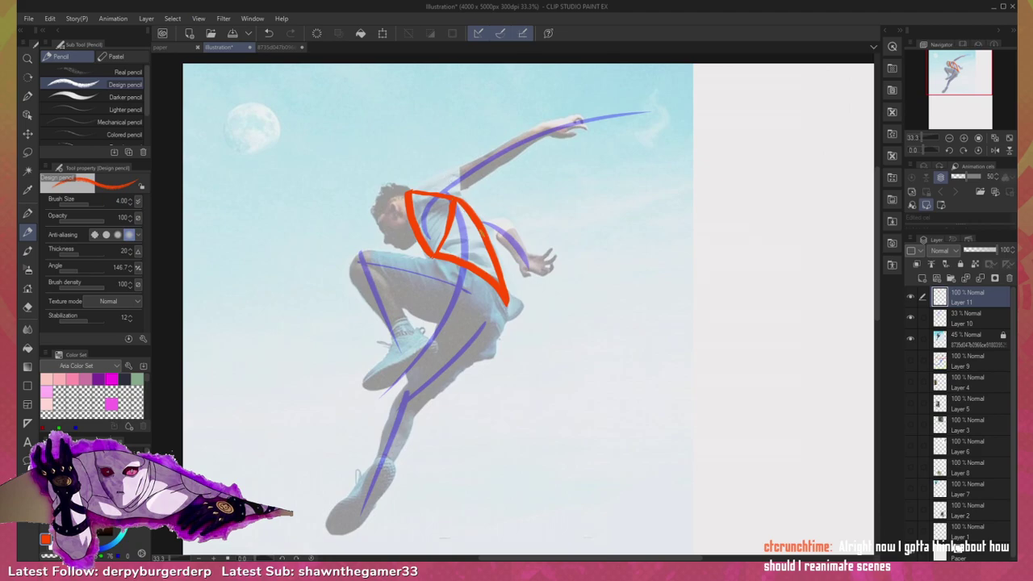
Draw an orange-red pelvis shape joined to the lower edge of the rib cage, tapering to a point at the underside of the hips.
mouse_move(596, 255)
left_mouse_down()
mouse_move(599, 277)
mouse_move(608, 266)
left_mouse_up()
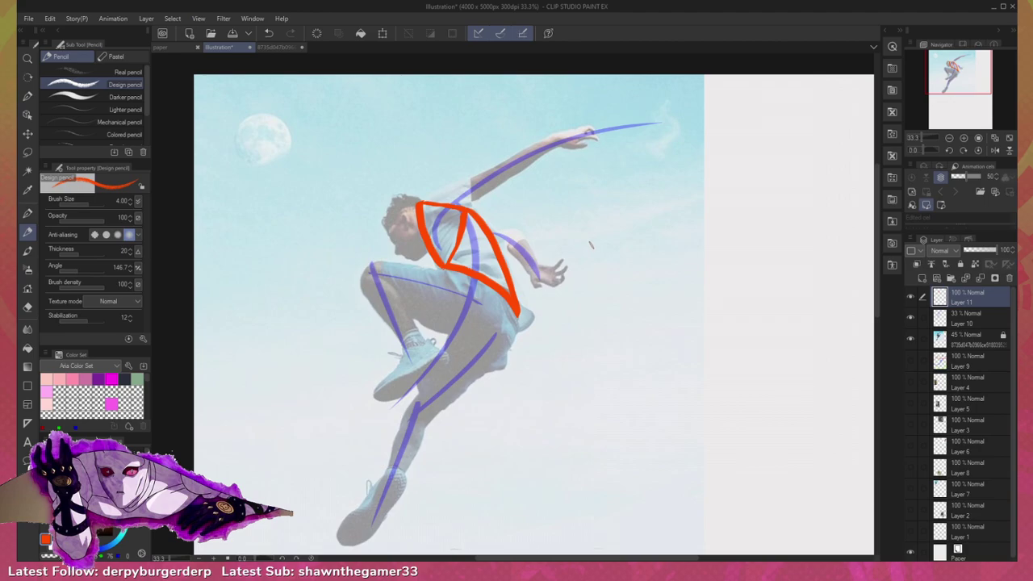
left_click_drag(612, 369, 627, 346)
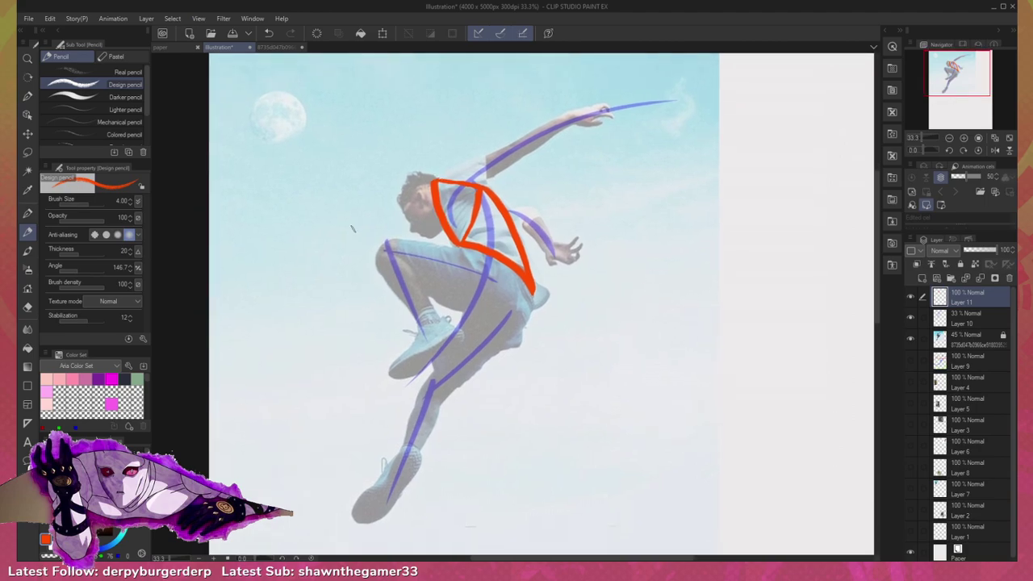
left_click(911, 297)
left_click(911, 297)
mouse_move(462, 243)
left_mouse_down()
mouse_move(464, 302)
mouse_move(492, 329)
left_mouse_up()
key("ctrl+z")
left_click_drag(461, 243, 501, 341)
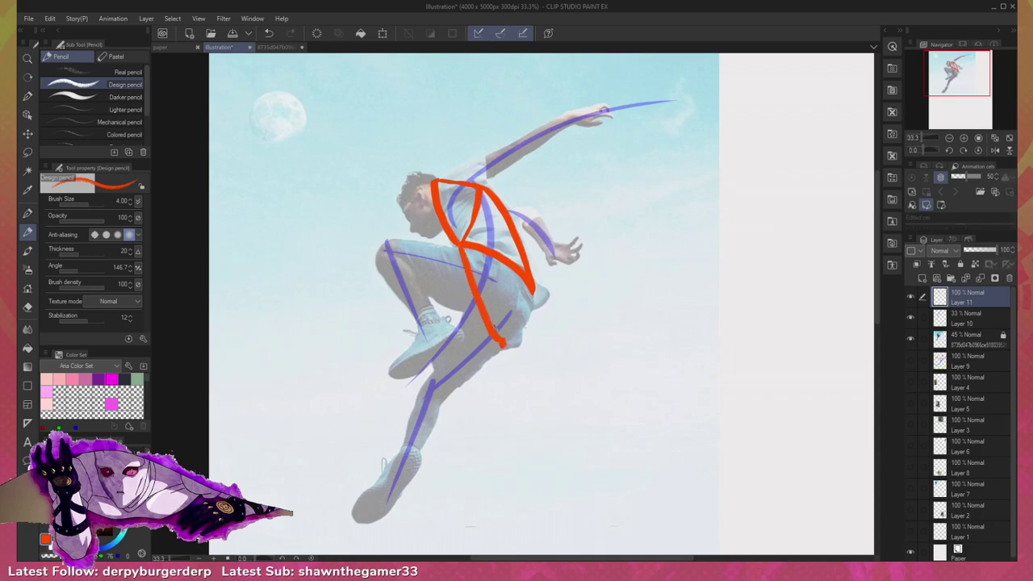
mouse_move(501, 345)
left_mouse_down()
mouse_move(530, 312)
mouse_move(533, 288)
mouse_move(494, 353)
mouse_move(457, 245)
left_mouse_up()
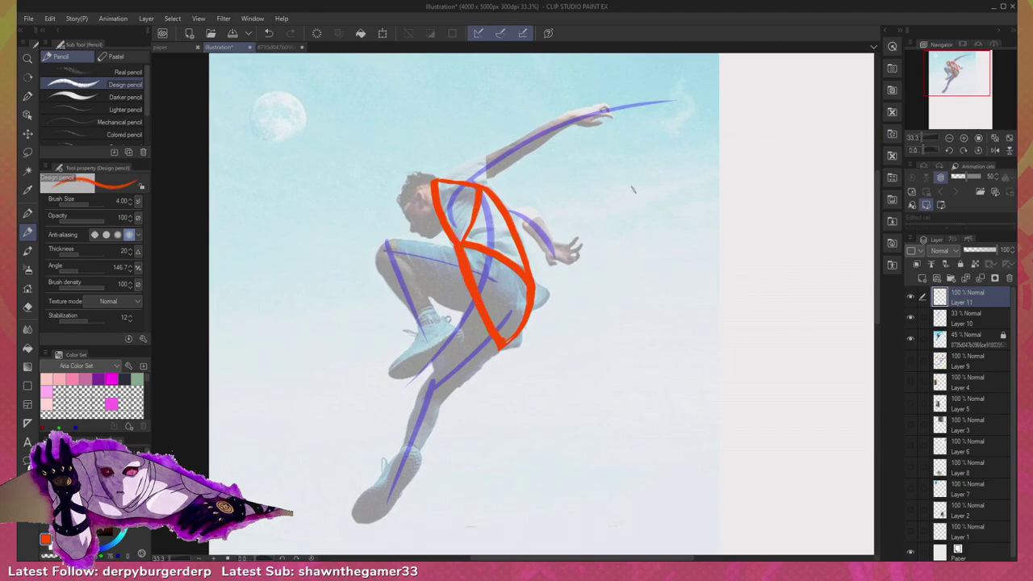
Sketch three separate orange-red triangles beside the figure to illustrate the torso's shapes, and undo them.
mouse_move(597, 218)
left_mouse_down()
mouse_move(613, 181)
mouse_move(660, 178)
mouse_move(599, 218)
mouse_move(677, 196)
mouse_move(668, 286)
mouse_move(608, 263)
mouse_move(617, 222)
mouse_move(664, 278)
mouse_move(615, 243)
mouse_move(620, 223)
mouse_move(628, 314)
mouse_move(578, 284)
mouse_move(631, 310)
mouse_move(579, 331)
mouse_move(601, 255)
left_mouse_up()
key("ctrl+z")
key("ctrl+z")
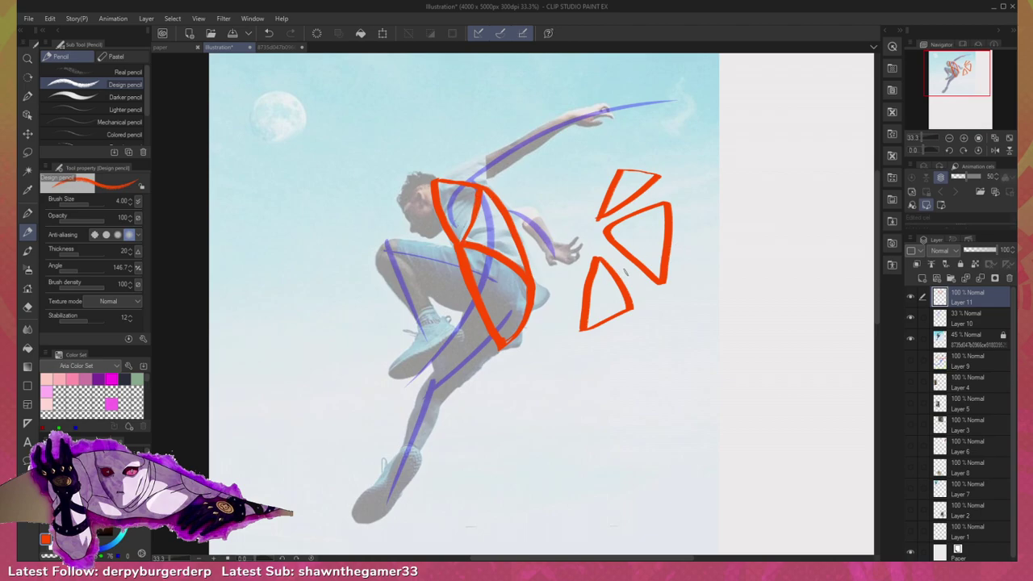
key("ctrl+z")
key("ctrl+z")
key("ctrl+z")
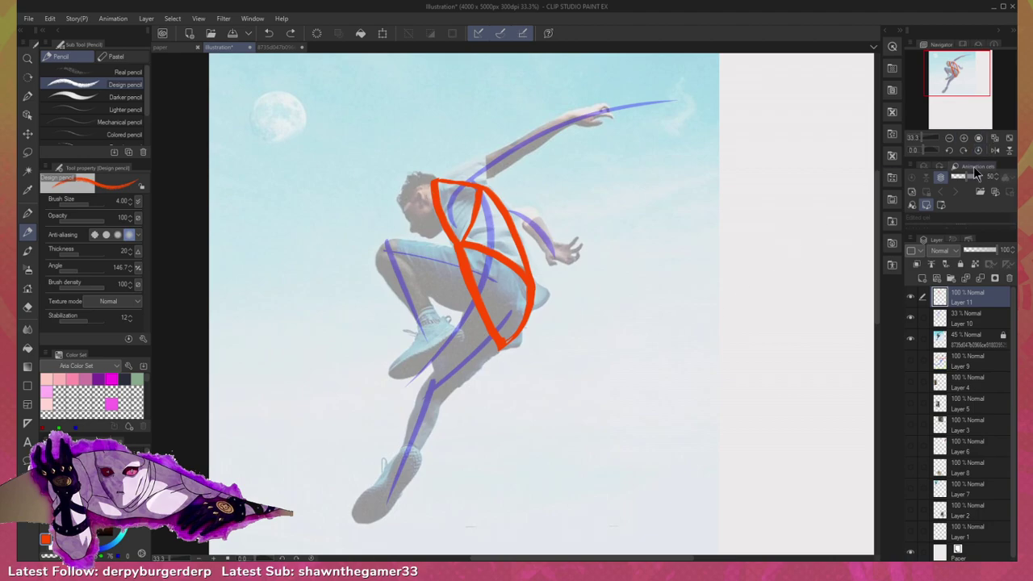
Flip the canvas view horizontally to check the torso construction.
key("ctrl+z")
key("ctrl+y")
left_click(996, 150)
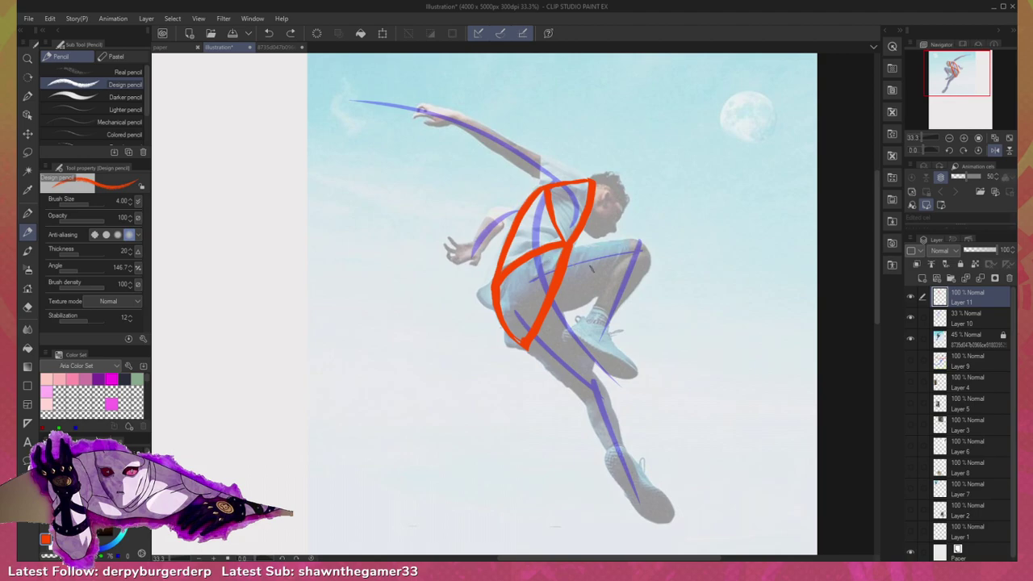
Draw an orange-red tapering triangle over each thigh, running from the pelvis to the knee.
mouse_move(569, 252)
left_mouse_down()
mouse_move(637, 241)
mouse_move(643, 253)
mouse_move(551, 309)
mouse_move(644, 250)
left_mouse_up()
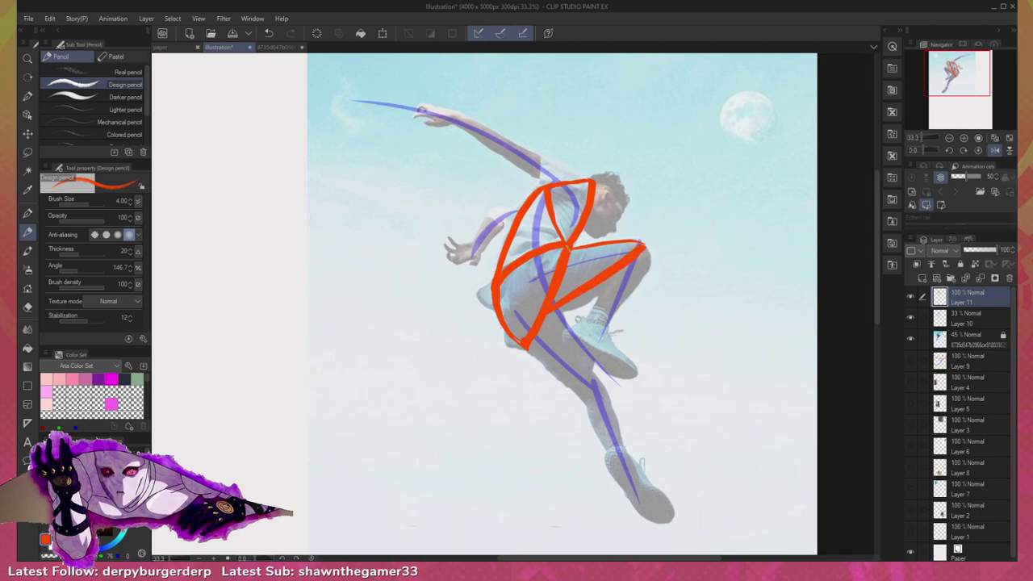
left_click(994, 141)
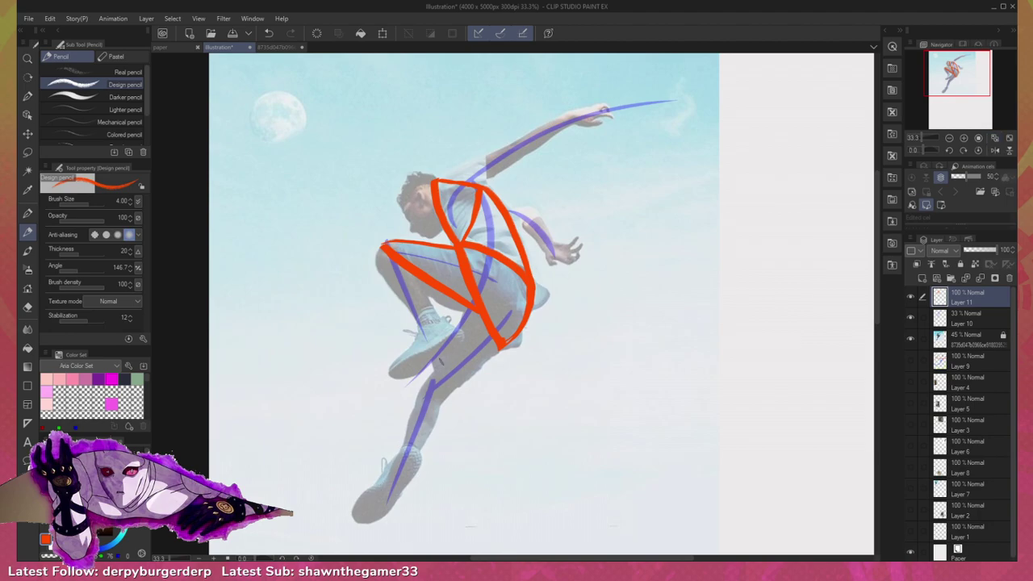
mouse_move(476, 309)
left_mouse_down()
mouse_move(434, 394)
mouse_move(498, 352)
mouse_move(431, 396)
mouse_move(476, 309)
left_mouse_up()
key("ctrl+z")
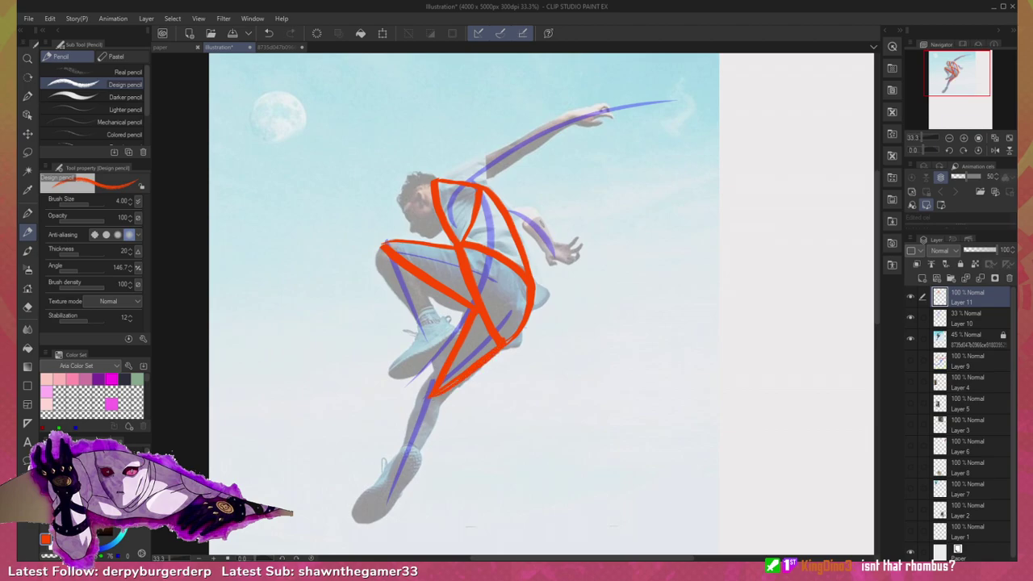
Sketch a separate orange-red trapezoid on the empty area beside the figure as a shape example, and undo it.
left_click_drag(640, 264, 623, 327)
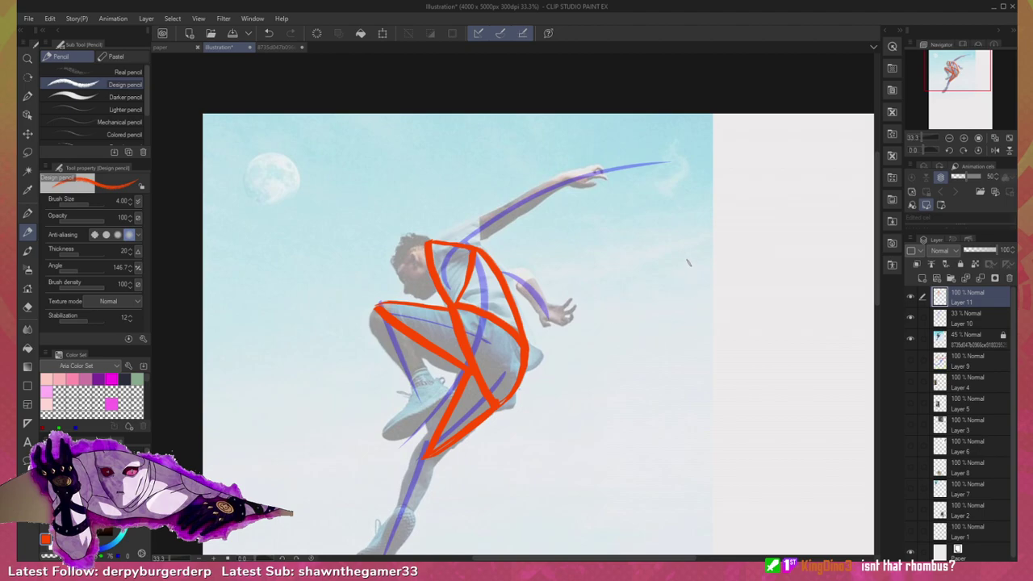
mouse_move(644, 305)
left_mouse_down()
mouse_move(727, 295)
mouse_move(755, 333)
mouse_move(623, 350)
mouse_move(647, 305)
left_mouse_up()
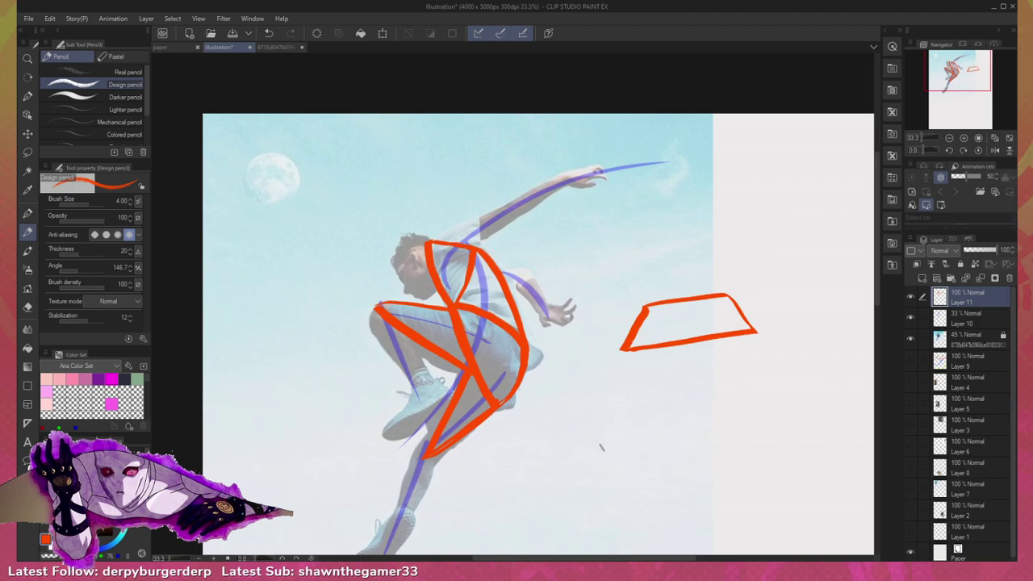
key("ctrl+z")
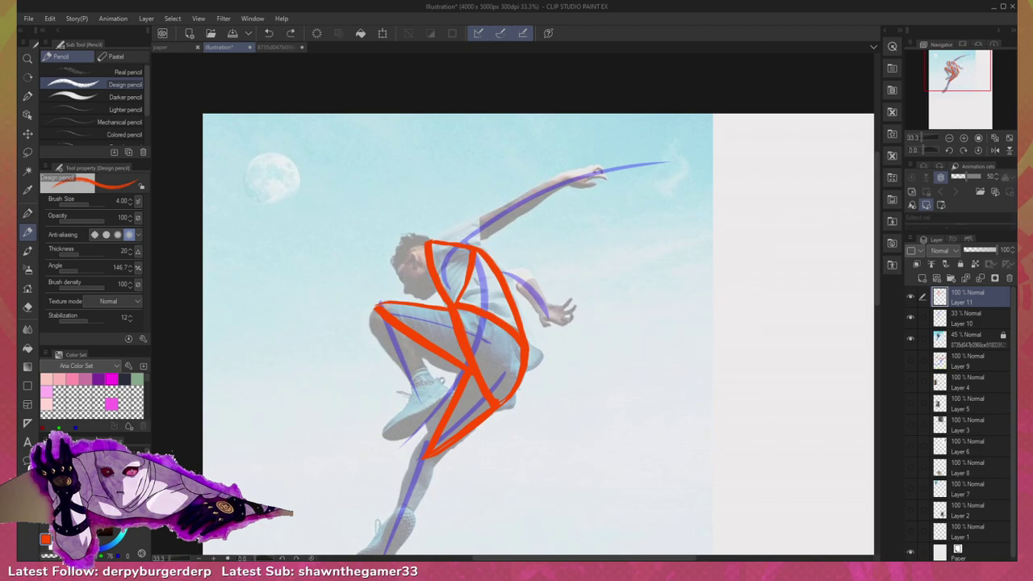
left_click_drag(669, 402, 673, 377)
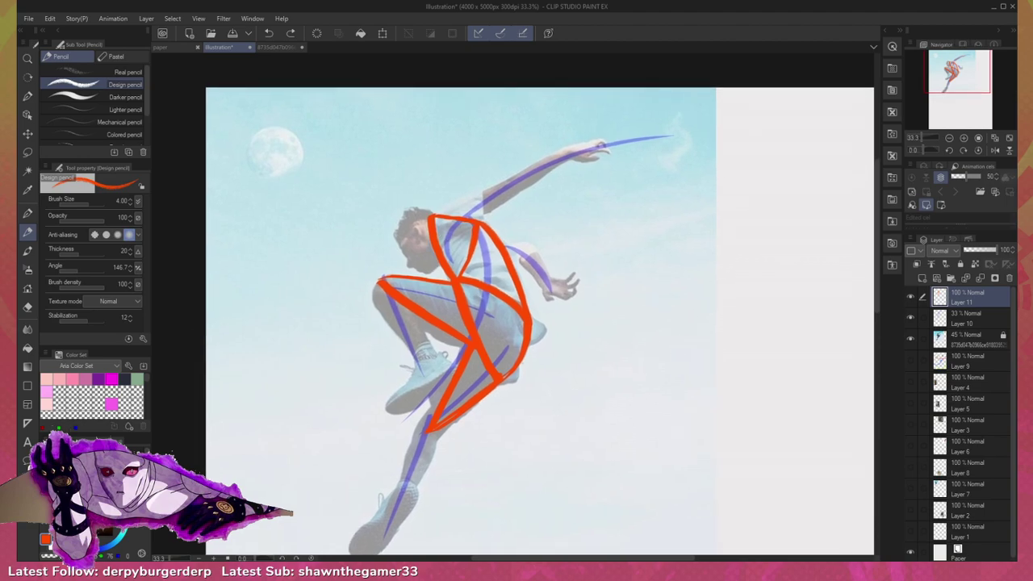
Switch the pencil colour to magenta and draw a shoulder triangle and a tapered upper-arm shape on the raised arm.
key("x")
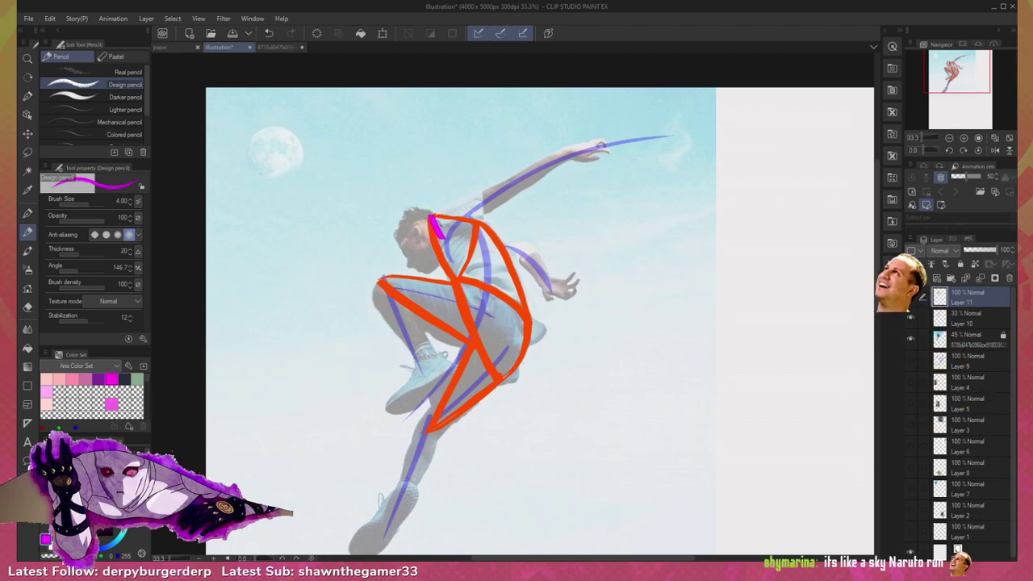
mouse_move(430, 217)
left_mouse_down()
mouse_move(487, 199)
mouse_move(440, 242)
mouse_move(431, 216)
mouse_move(486, 206)
left_mouse_up()
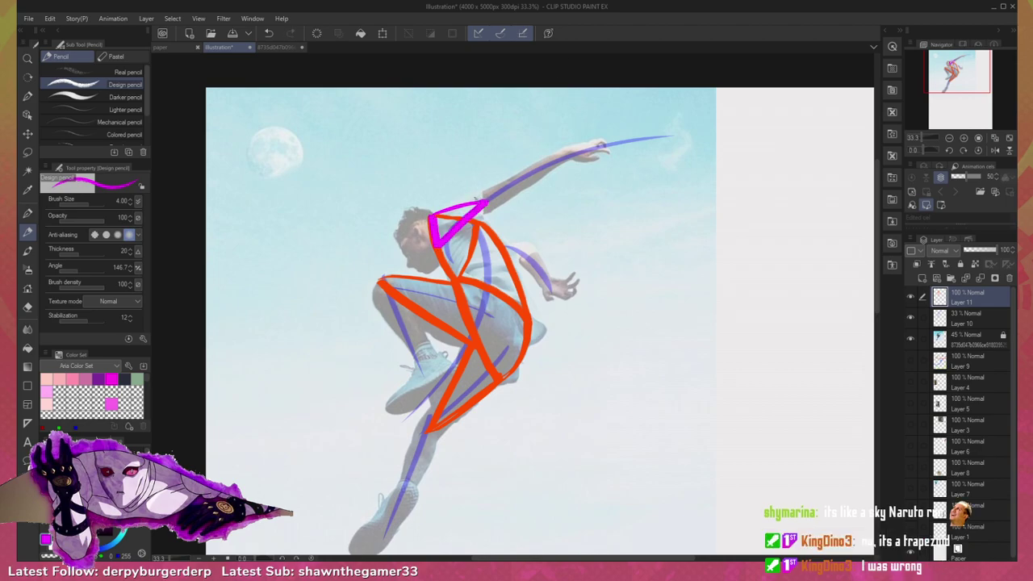
mouse_move(485, 211)
left_mouse_down()
mouse_move(526, 184)
mouse_move(486, 214)
mouse_move(515, 182)
left_mouse_up()
key("ctrl+z")
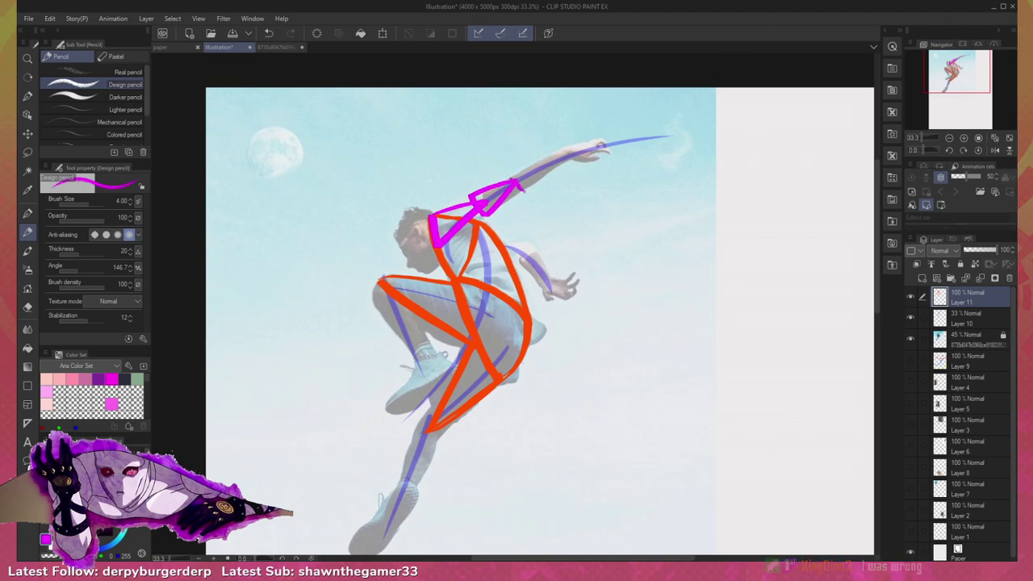
Draw magenta tapered shapes for the forearm and hand of the raised arm, ending at the fingertips.
left_click_drag(521, 191, 582, 150)
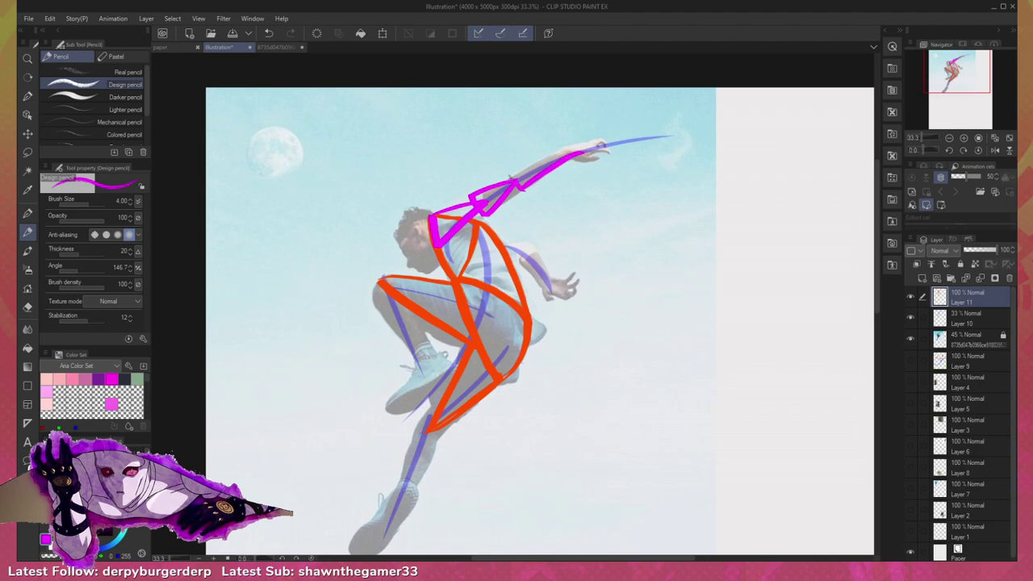
mouse_move(520, 179)
left_mouse_down()
mouse_move(510, 170)
mouse_move(573, 154)
left_mouse_up()
key("ctrl+z")
mouse_move(565, 154)
left_mouse_down()
mouse_move(596, 140)
mouse_move(594, 161)
mouse_move(572, 157)
left_mouse_up()
key("ctrl+z")
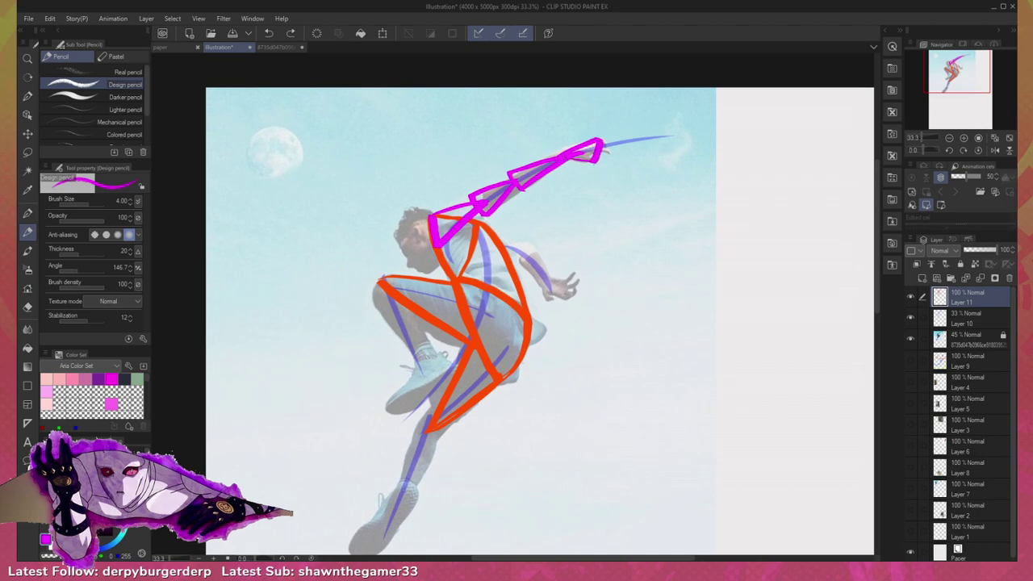
Draw a magenta triangle for the upper part of the lowered arm, working in a temporarily mirrored view.
left_click_drag(660, 368, 669, 380)
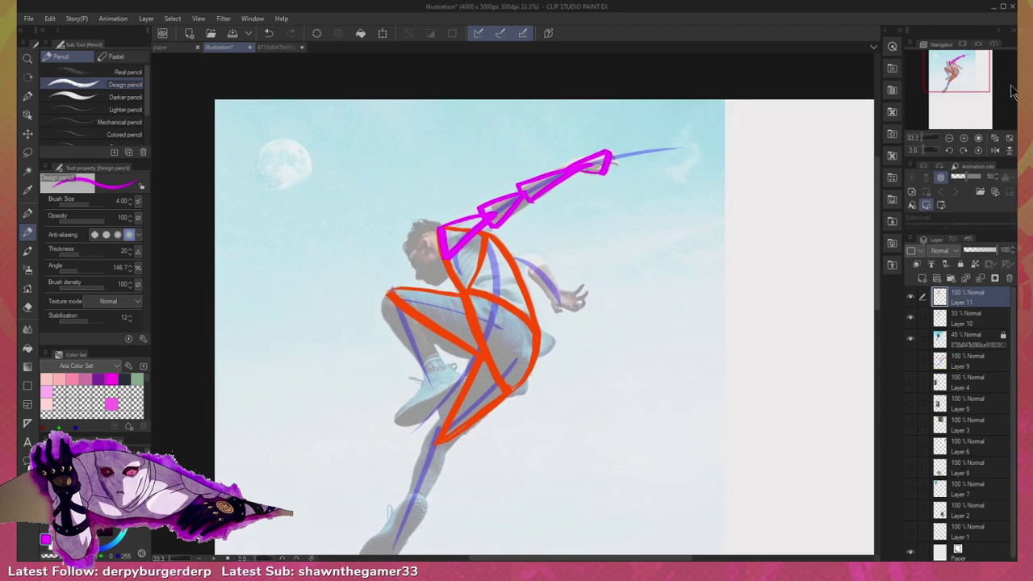
left_click(996, 152)
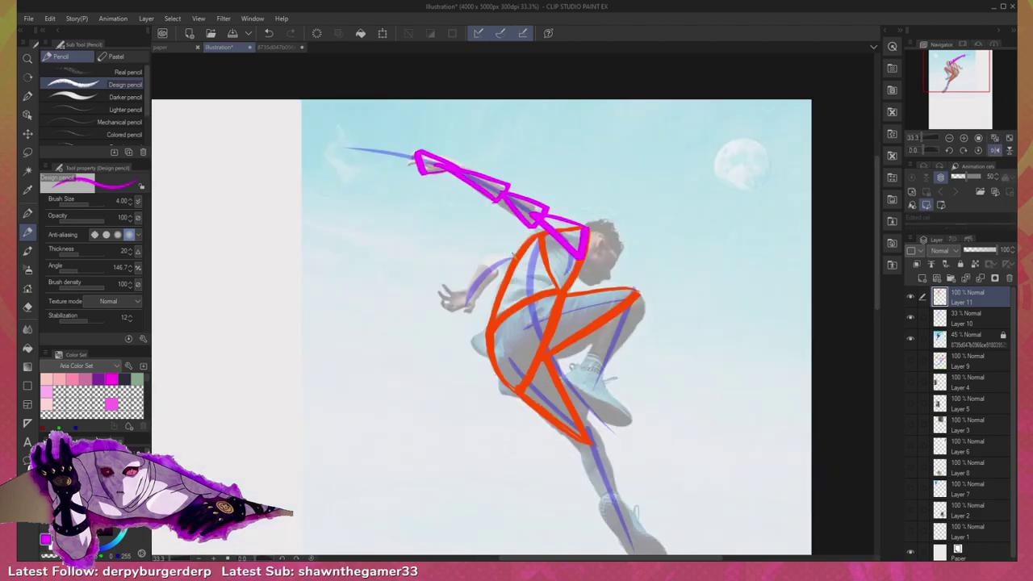
mouse_move(525, 248)
left_mouse_down()
mouse_move(475, 275)
mouse_move(489, 263)
mouse_move(474, 270)
mouse_move(510, 274)
mouse_move(526, 250)
left_mouse_up()
key("ctrl+z")
key("ctrl+z")
key("ctrl+z")
key("h")
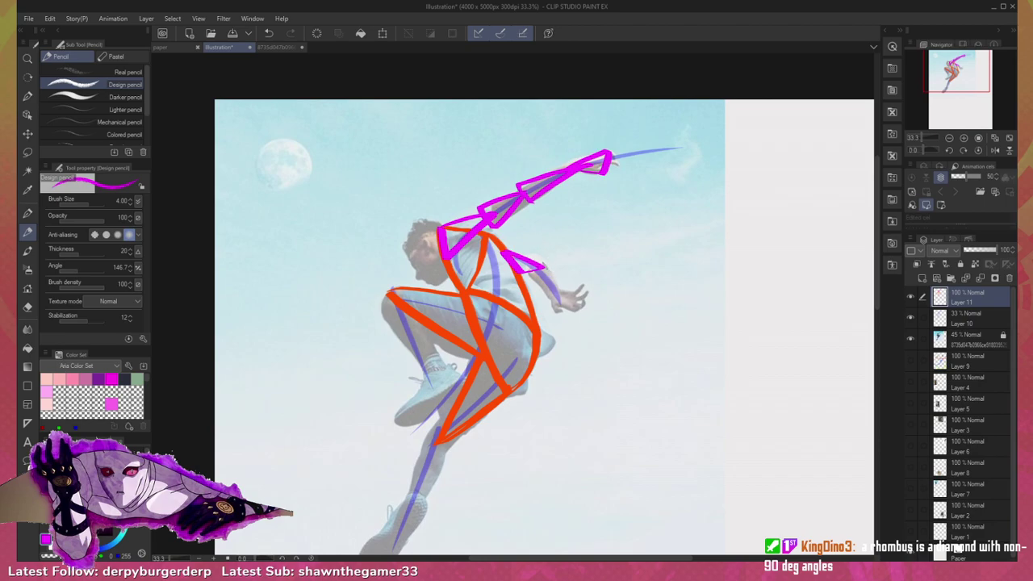
Add a narrow magenta forearm shape and a small wedge for the hand on the lowered arm.
mouse_move(544, 266)
left_mouse_down()
mouse_move(563, 311)
mouse_move(527, 271)
left_mouse_up()
key("ctrl+z")
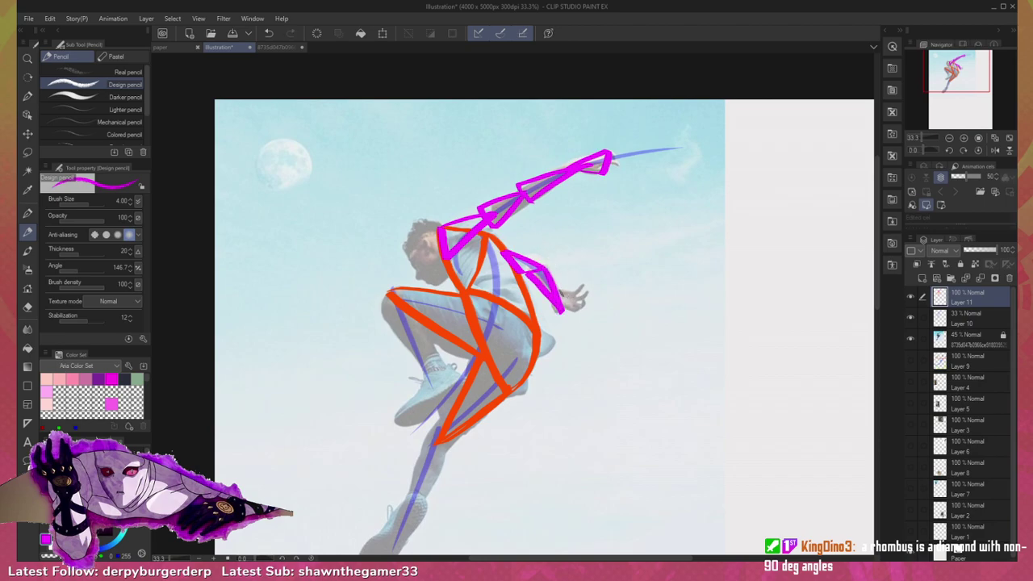
mouse_move(557, 290)
left_mouse_down()
mouse_move(578, 297)
mouse_move(575, 313)
left_mouse_up()
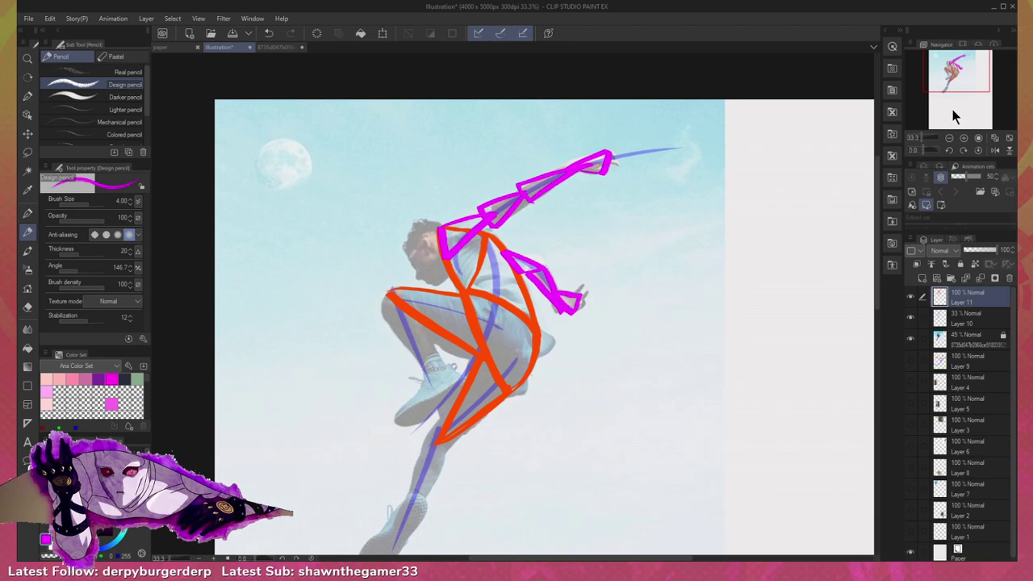
Draw magenta knee triangles and long tapered calf shapes down to the ankles on both the extended and the bent leg.
left_click_drag(963, 71, 957, 72)
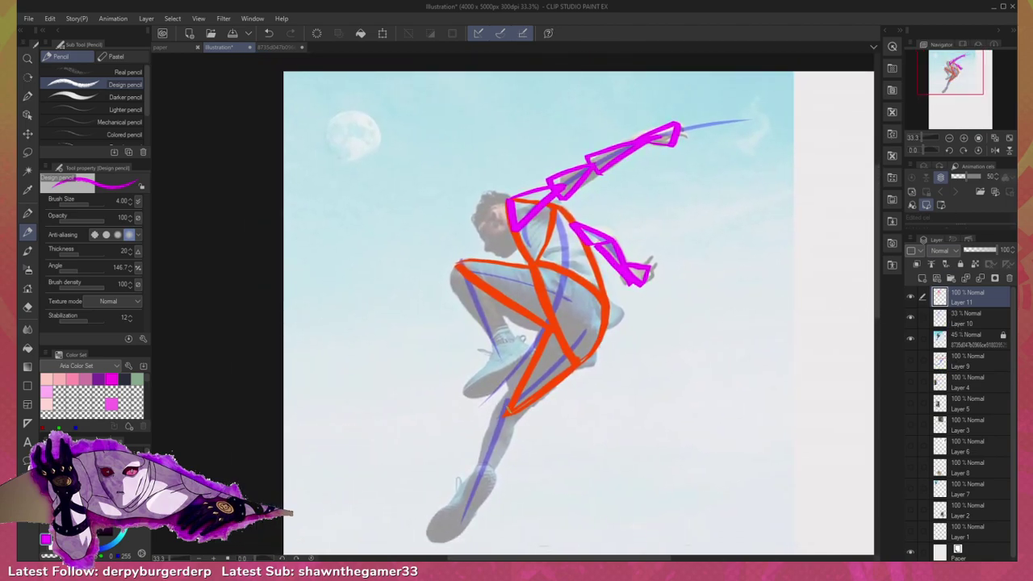
mouse_move(506, 397)
left_mouse_down()
mouse_move(525, 409)
mouse_move(497, 430)
left_mouse_up()
key("ctrl+z")
left_click_drag(518, 416, 529, 410)
mouse_move(457, 266)
left_mouse_down()
mouse_move(450, 292)
mouse_move(472, 281)
mouse_move(459, 264)
mouse_move(457, 292)
mouse_move(500, 342)
left_mouse_up()
key("ctrl+z")
mouse_move(454, 292)
left_mouse_down()
mouse_move(497, 344)
mouse_move(477, 280)
left_mouse_up()
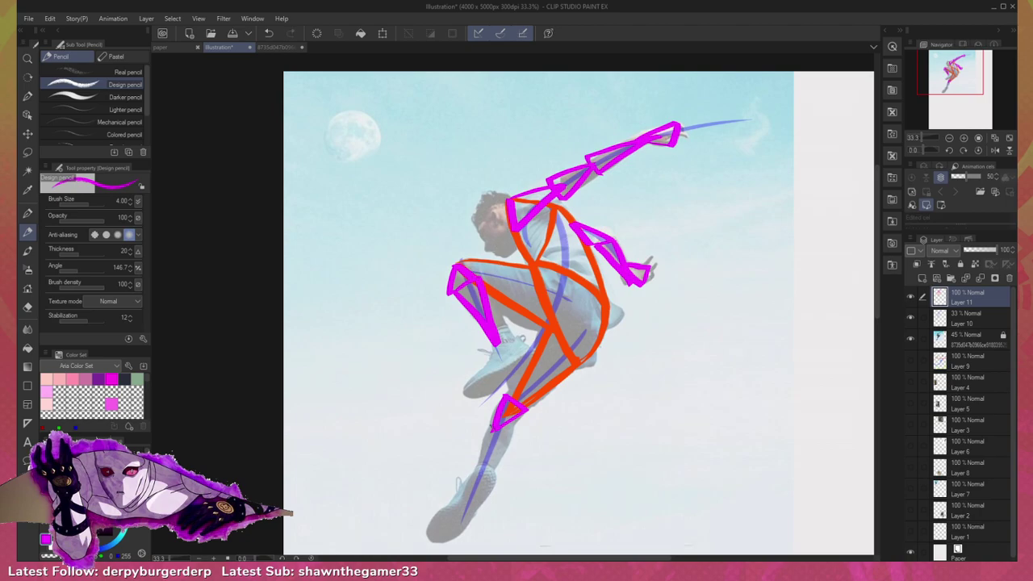
mouse_move(495, 421)
left_mouse_down()
mouse_move(480, 483)
mouse_move(520, 415)
mouse_move(499, 425)
left_mouse_up()
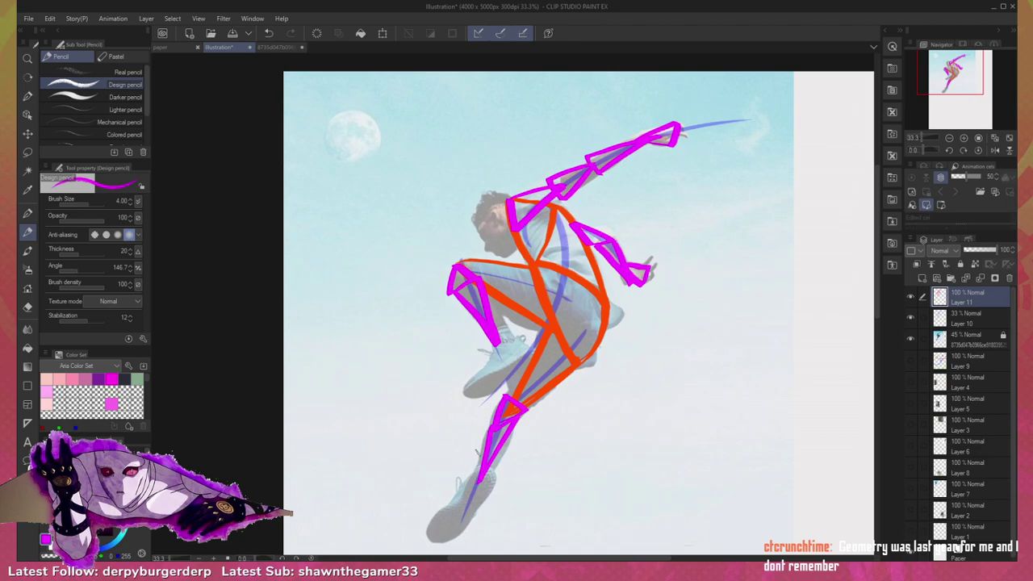
Draw magenta angular shapes for both feet, joined to the calf shapes at the ankles.
mouse_move(495, 344)
left_mouse_down()
mouse_move(497, 364)
mouse_move(532, 354)
mouse_move(499, 380)
mouse_move(497, 354)
mouse_move(499, 379)
mouse_move(456, 401)
mouse_move(473, 383)
left_mouse_up()
key("ctrl+z")
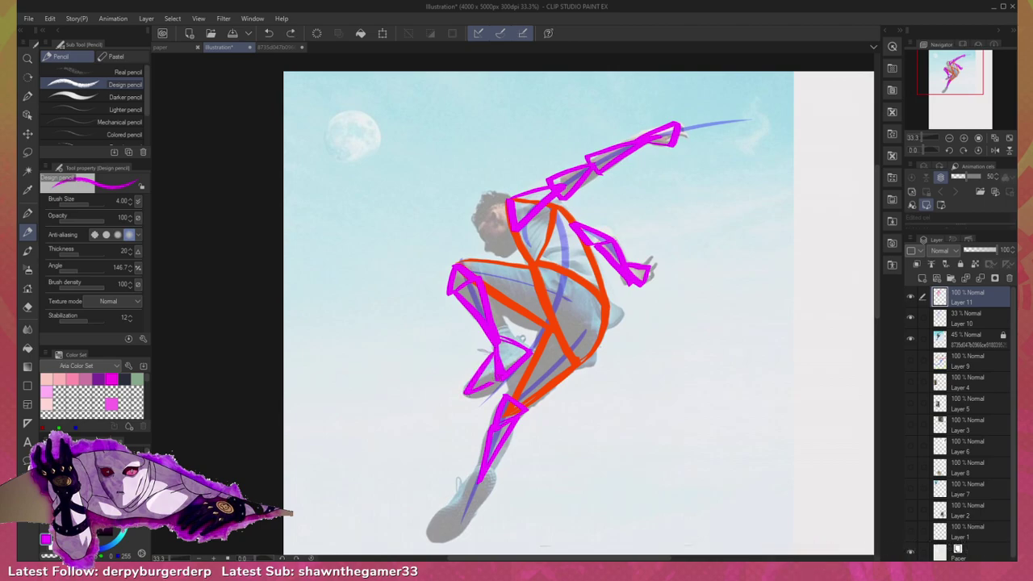
key("ctrl+z")
mouse_move(496, 349)
left_mouse_down()
mouse_move(470, 400)
mouse_move(515, 373)
left_mouse_up()
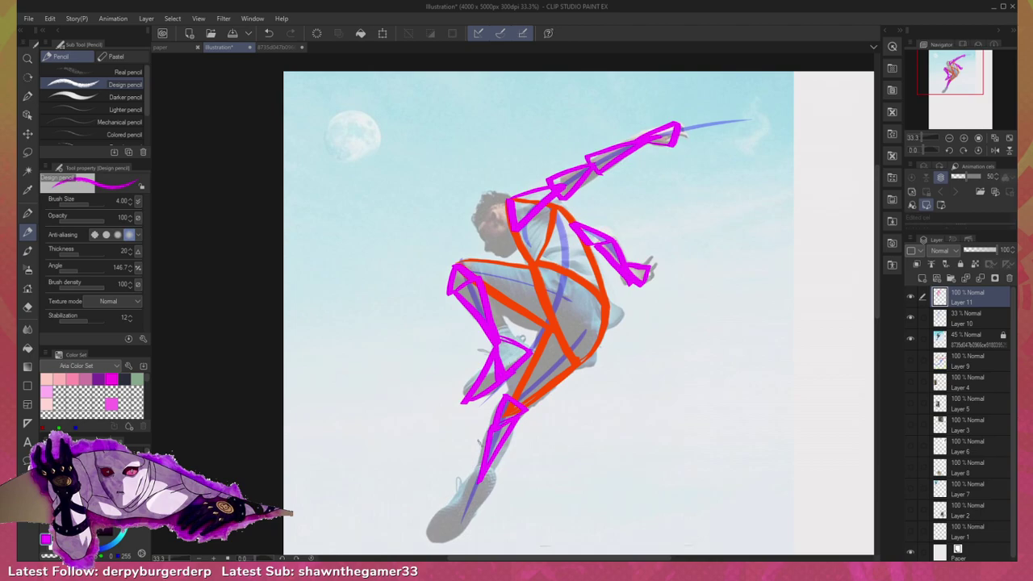
mouse_move(485, 470)
left_mouse_down()
mouse_move(498, 485)
mouse_move(468, 513)
mouse_move(477, 466)
mouse_move(425, 531)
mouse_move(453, 545)
mouse_move(471, 493)
left_mouse_up()
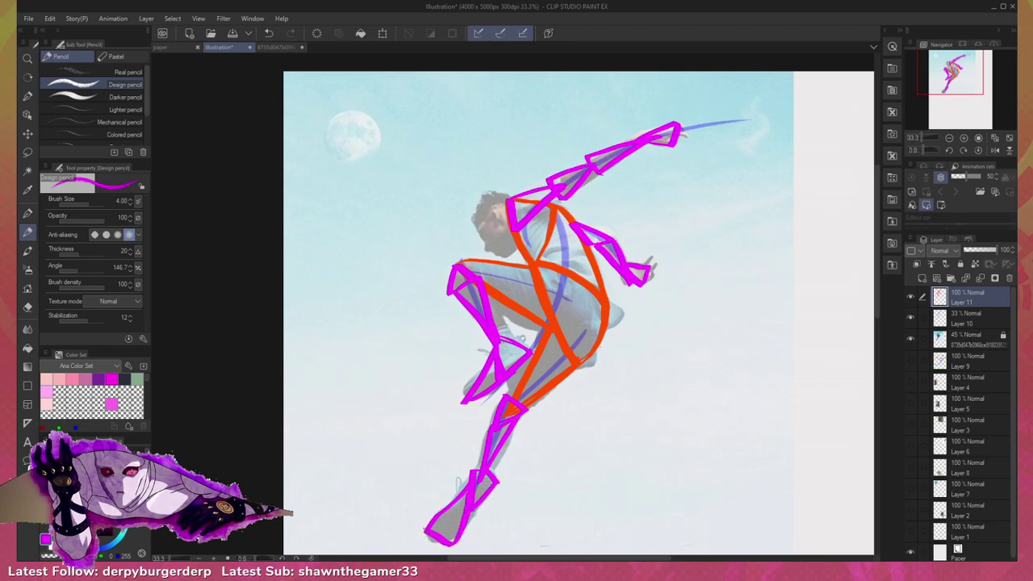
Draw a magenta wedge over the face and jaw to block in the head, redoing strokes as needed.
left_click_drag(616, 365, 631, 445)
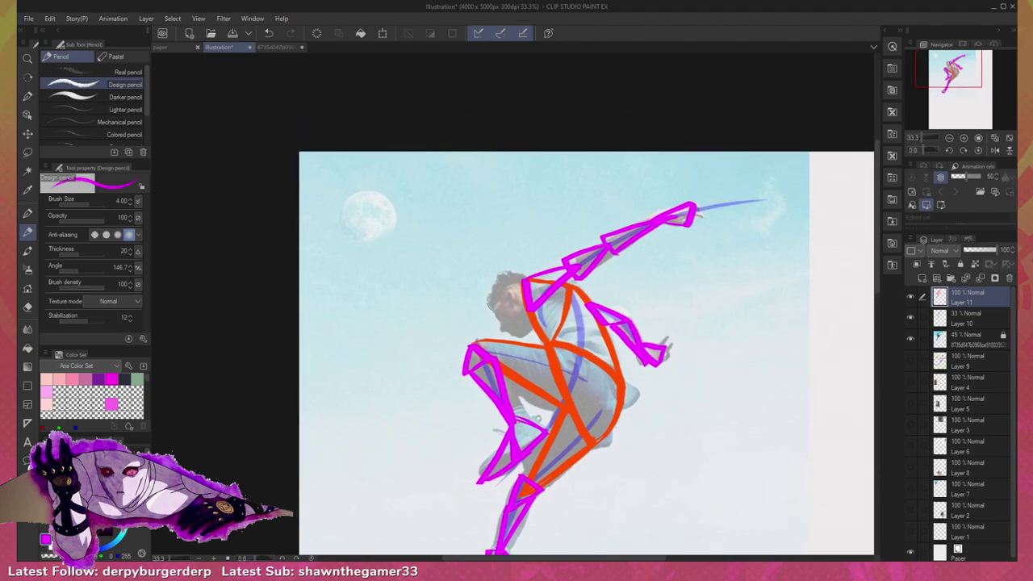
mouse_move(489, 300)
left_mouse_down()
mouse_move(519, 337)
mouse_move(534, 318)
left_mouse_up()
key("ctrl+z")
mouse_move(486, 290)
left_mouse_down()
mouse_move(523, 286)
mouse_move(493, 291)
mouse_move(499, 323)
left_mouse_up()
key("ctrl+z")
key("ctrl+z")
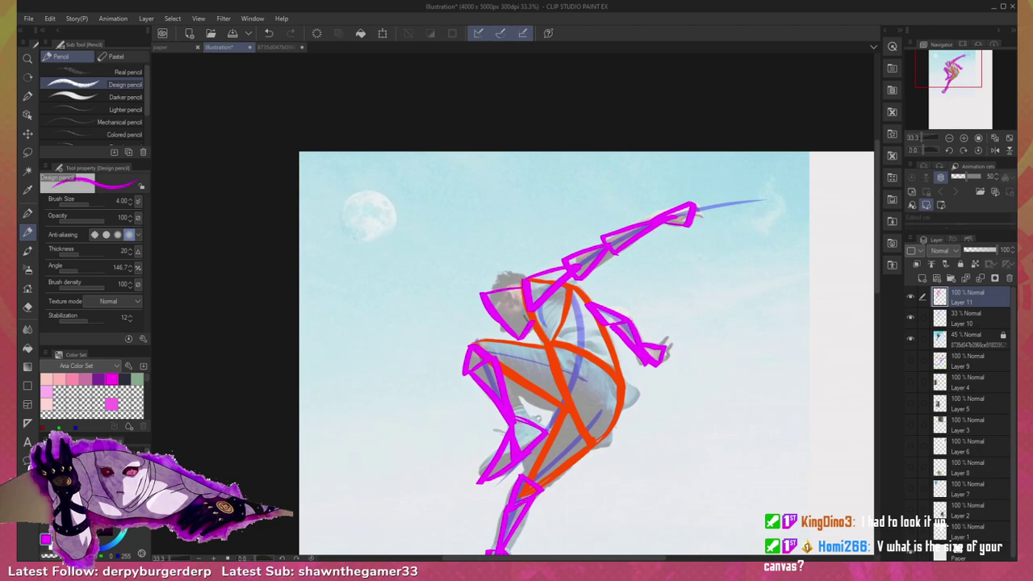
Hide the reference photo layer to show the whole construction drawing on its own at 25% zoom.
left_click_drag(492, 370, 447, 280)
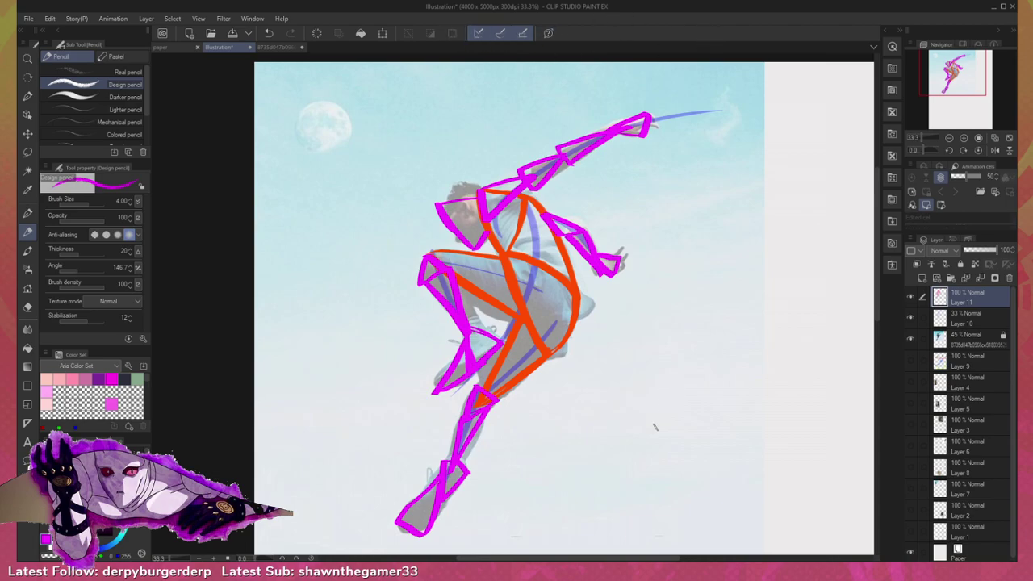
left_click(949, 138)
left_click(964, 138)
left_click(911, 339)
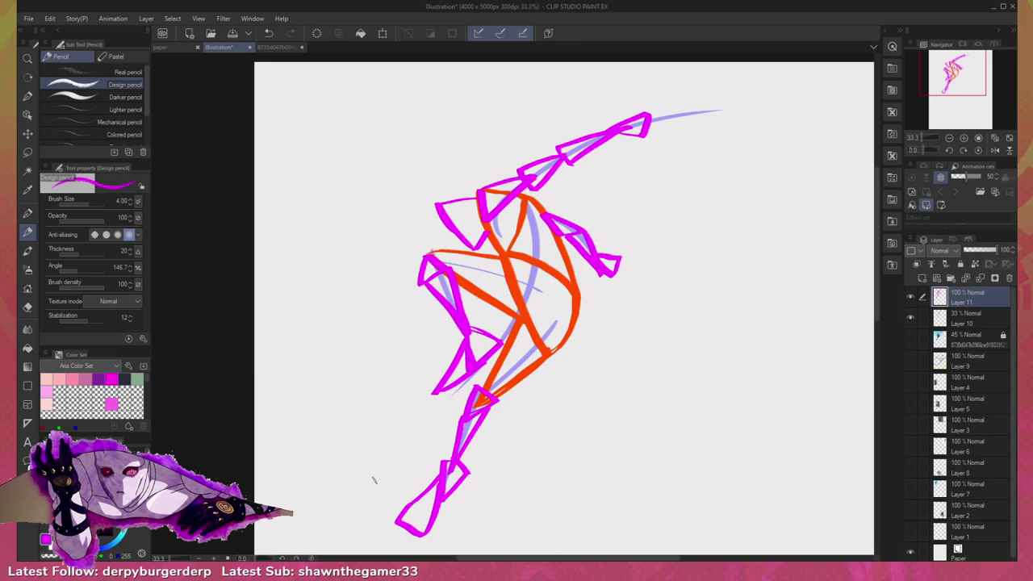
left_click(950, 138)
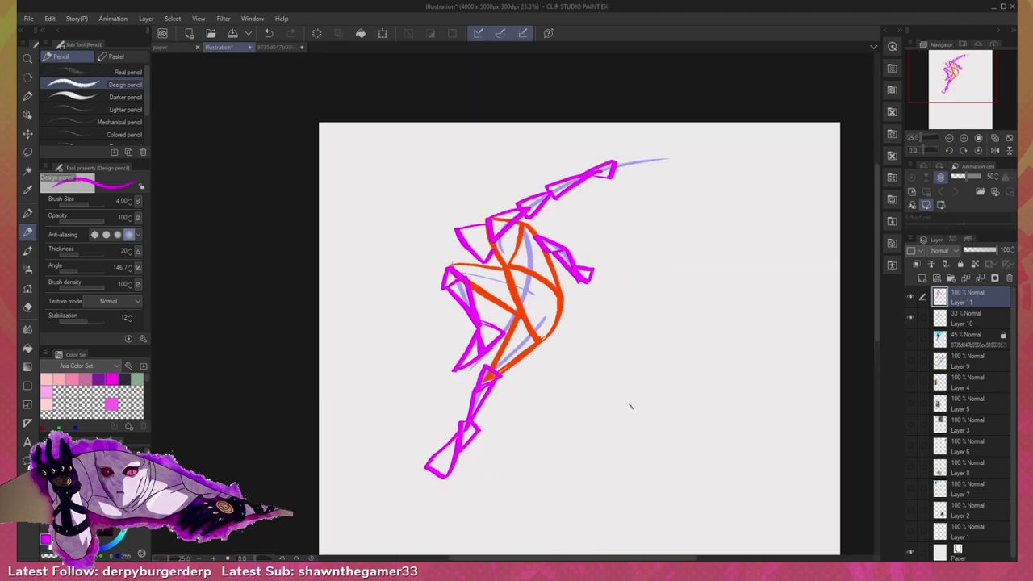
Toggle Layer 11 off and on to compare the shape construction with the blue action lines beneath.
left_click_drag(631, 407, 572, 392)
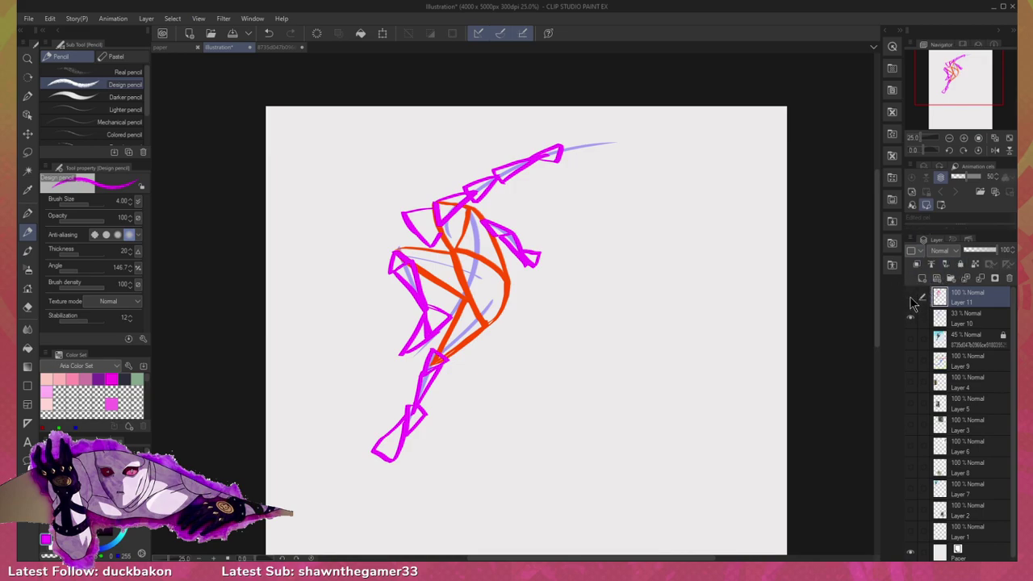
left_click(911, 297)
left_click(911, 297)
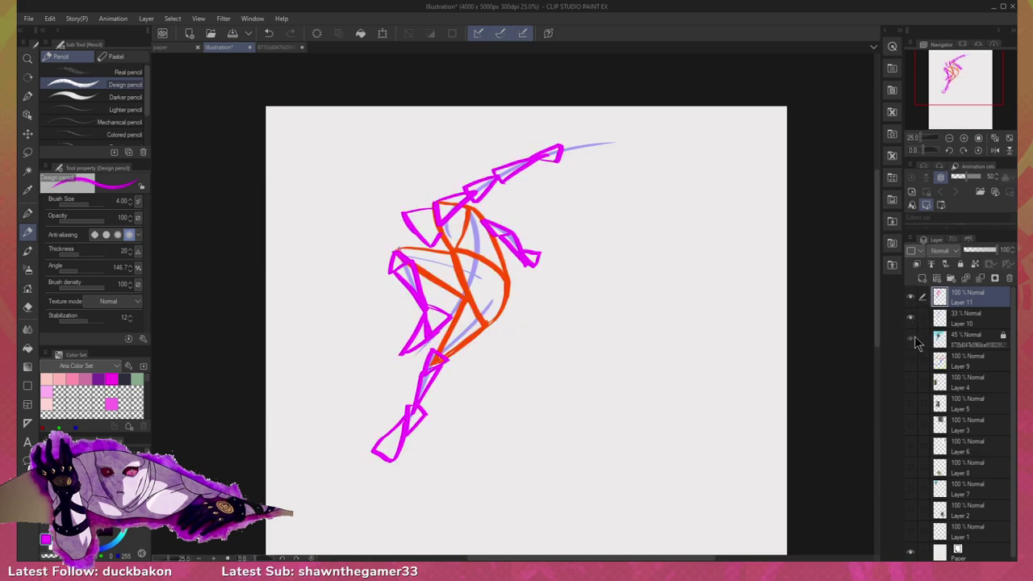